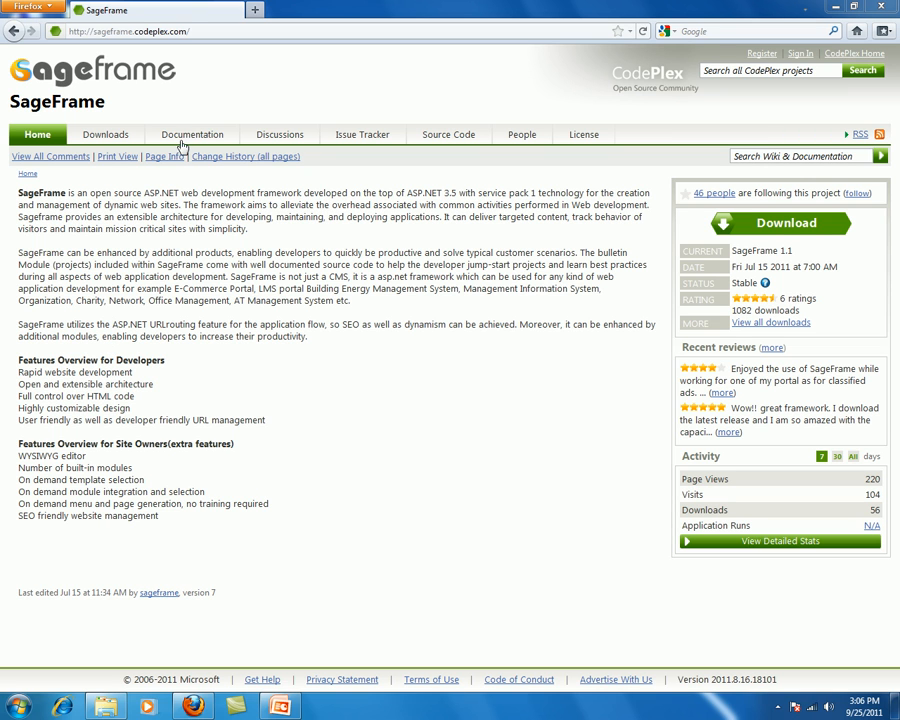
Step: Go to the SageFrame 1.1 downloads page on CodePlex, then minimize Firefox
left_click(206, 34)
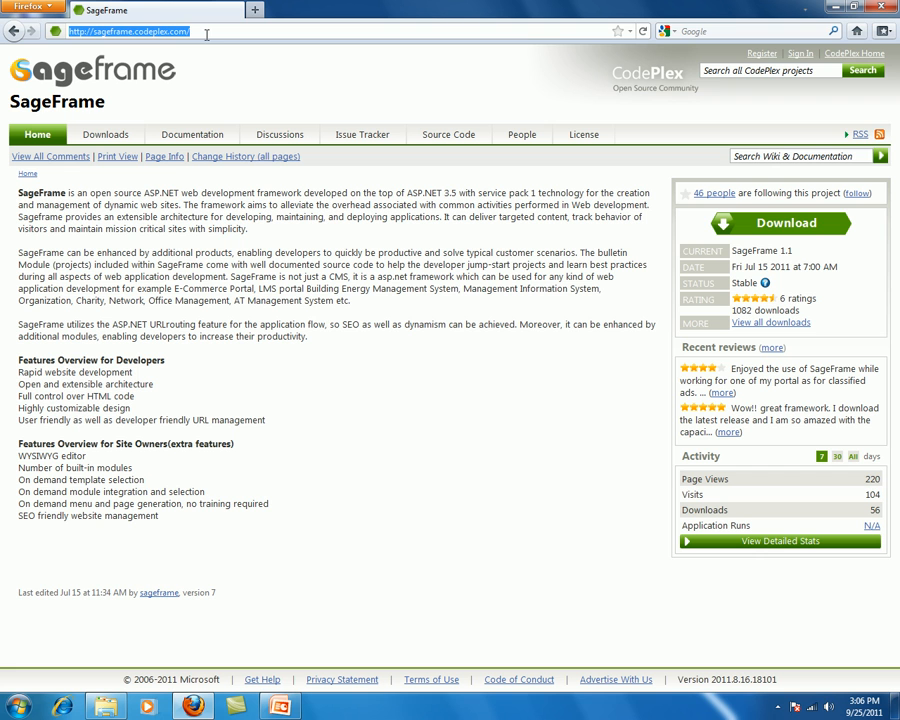
left_click(104, 136)
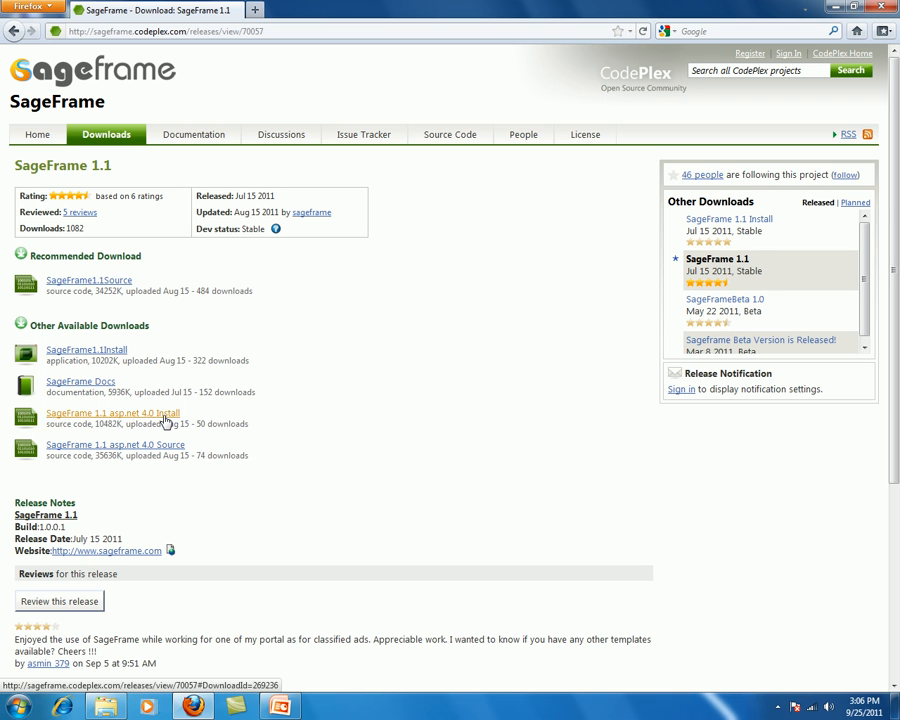
left_click(838, 8)
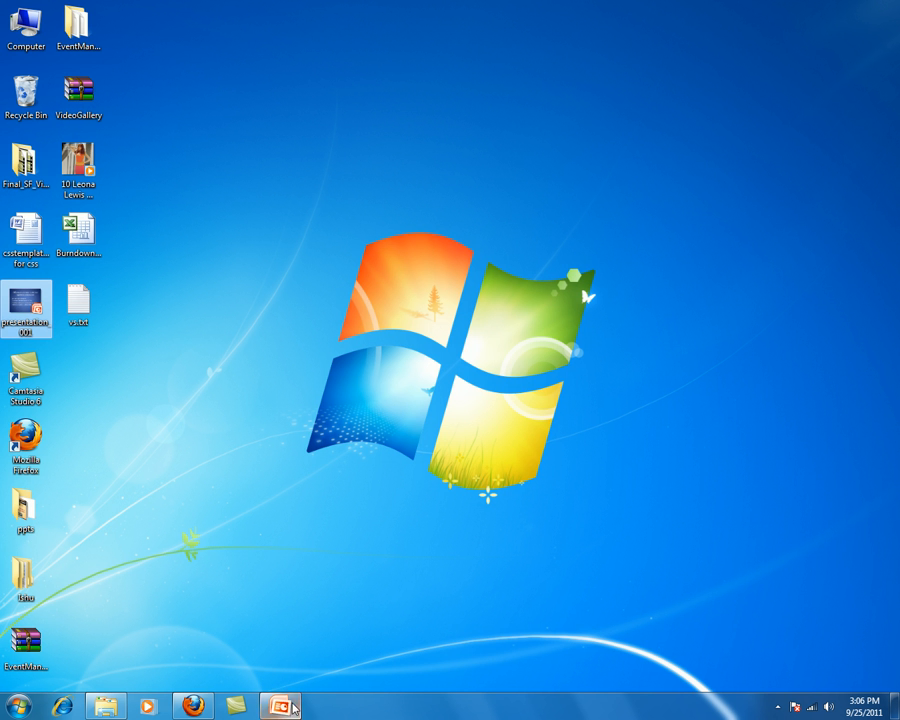
Step: Show the PowerPoint minimum-requirements slide as a full-screen slide show, then exit and close PowerPoint
left_click(290, 707)
key("F5")
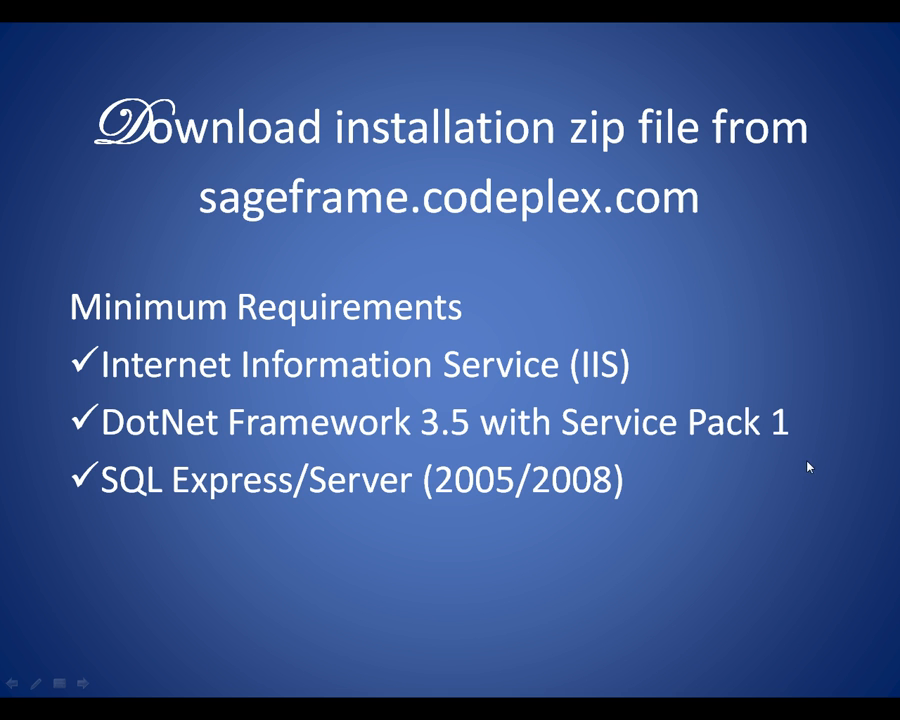
key("Escape")
left_click(880, 7)
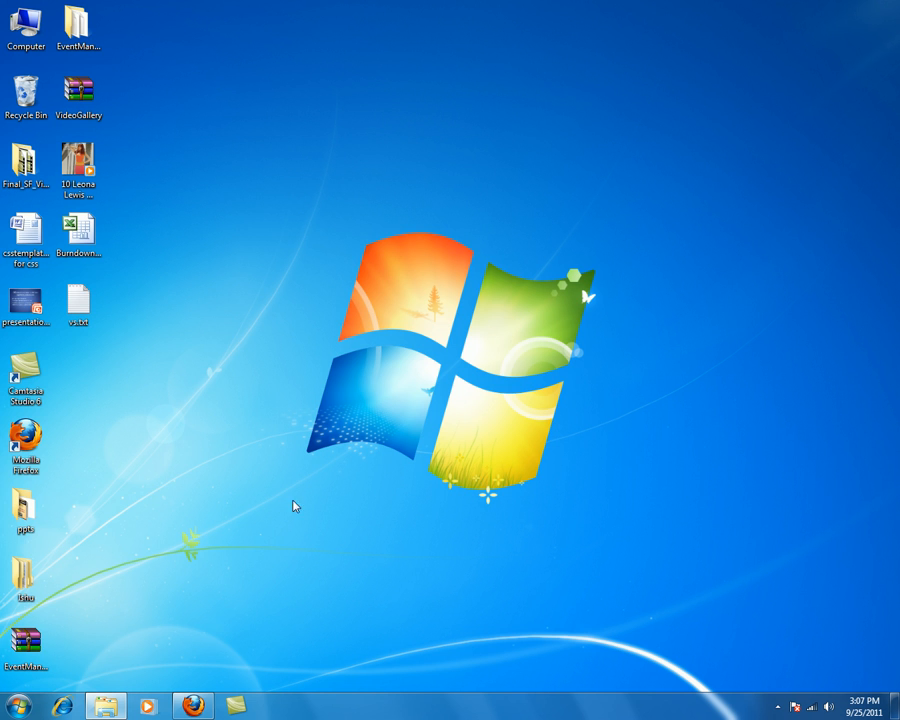
Step: Run Management Studio Express as administrator and connect to SAGEFRAME-PC\SQLEXPRESS using the login password
left_click(19, 704)
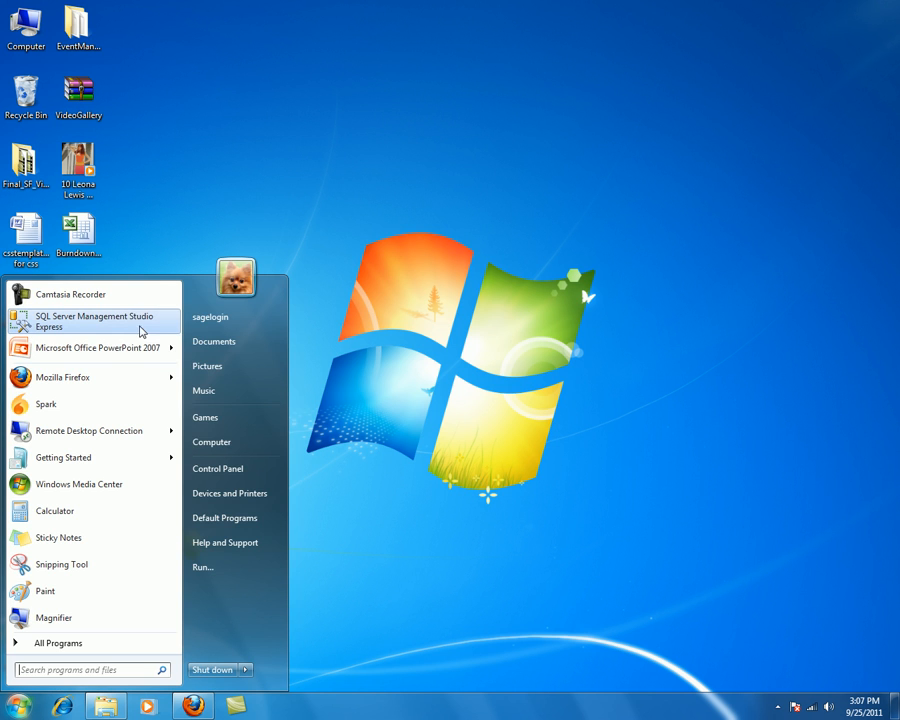
right_click(140, 329)
left_click(178, 348)
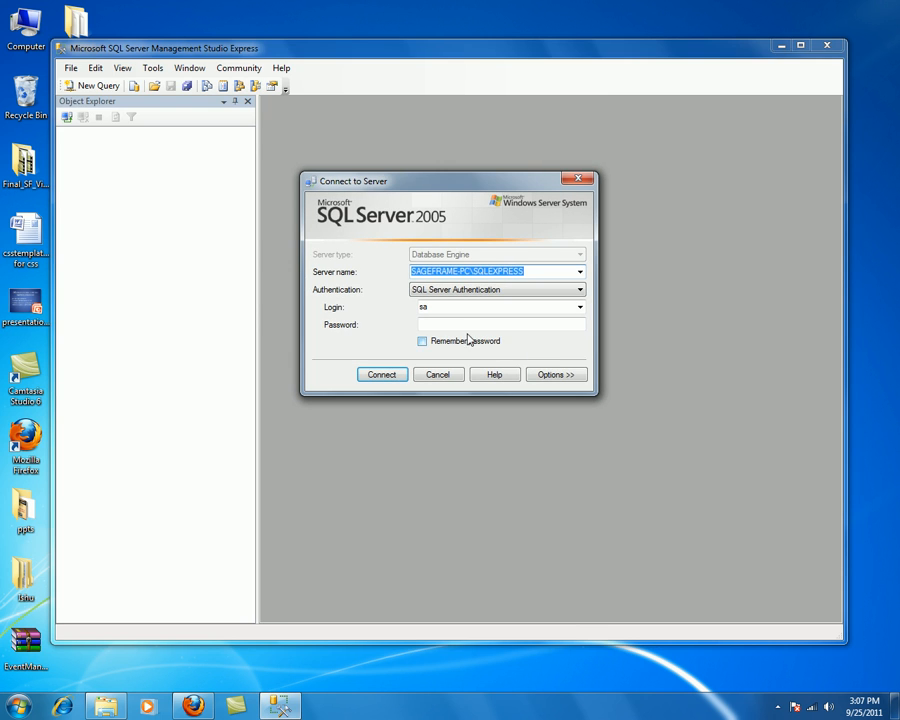
left_click(439, 322)
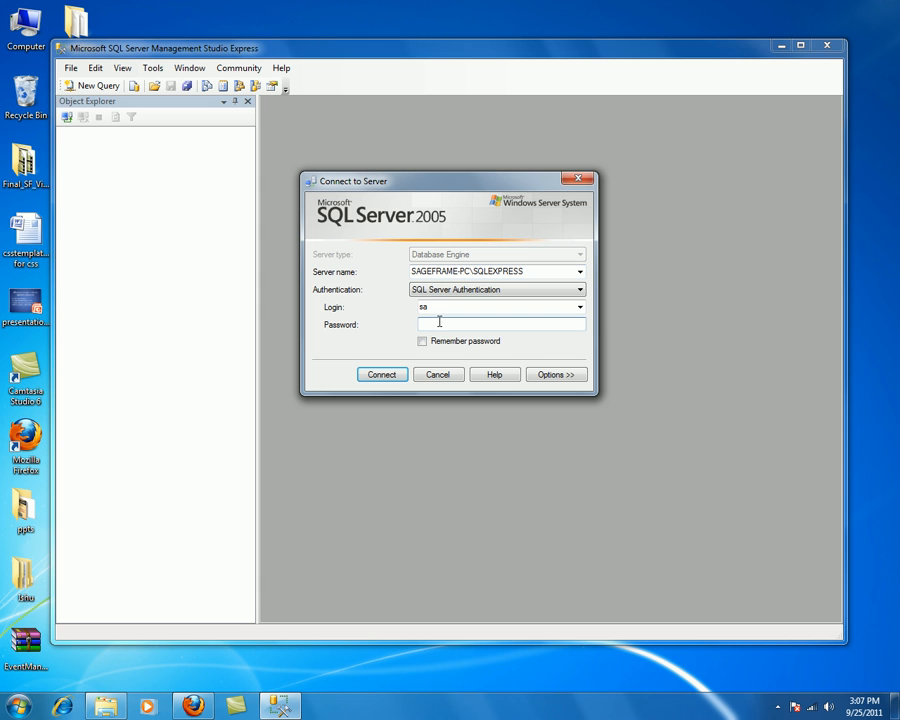
type("**")
left_click(390, 377)
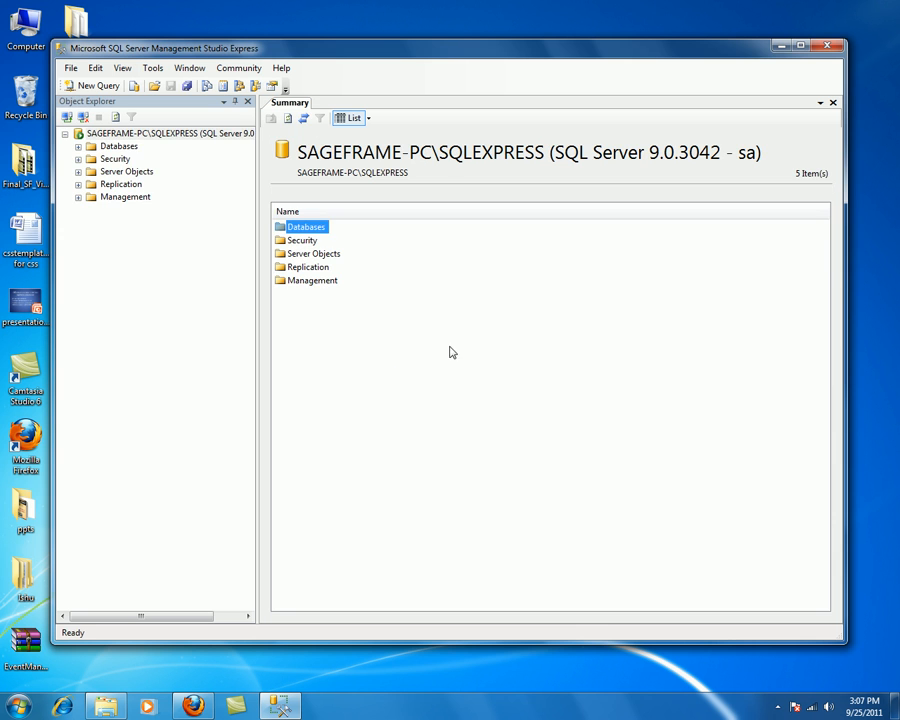
Step: Create a new database named db_SageFrame under Databases, then select the Security folder
right_click(116, 148)
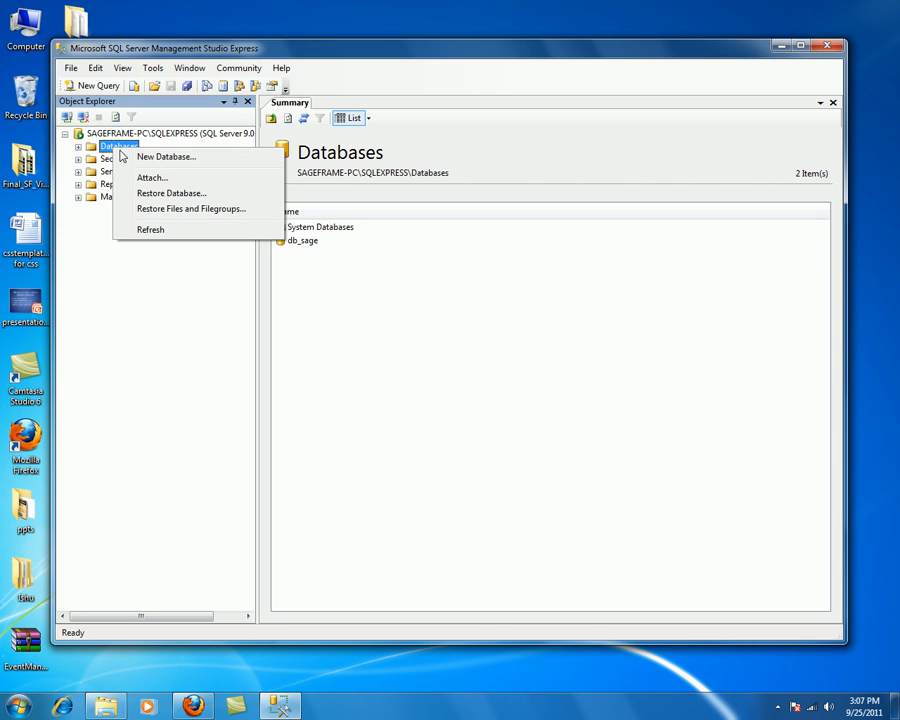
left_click(158, 158)
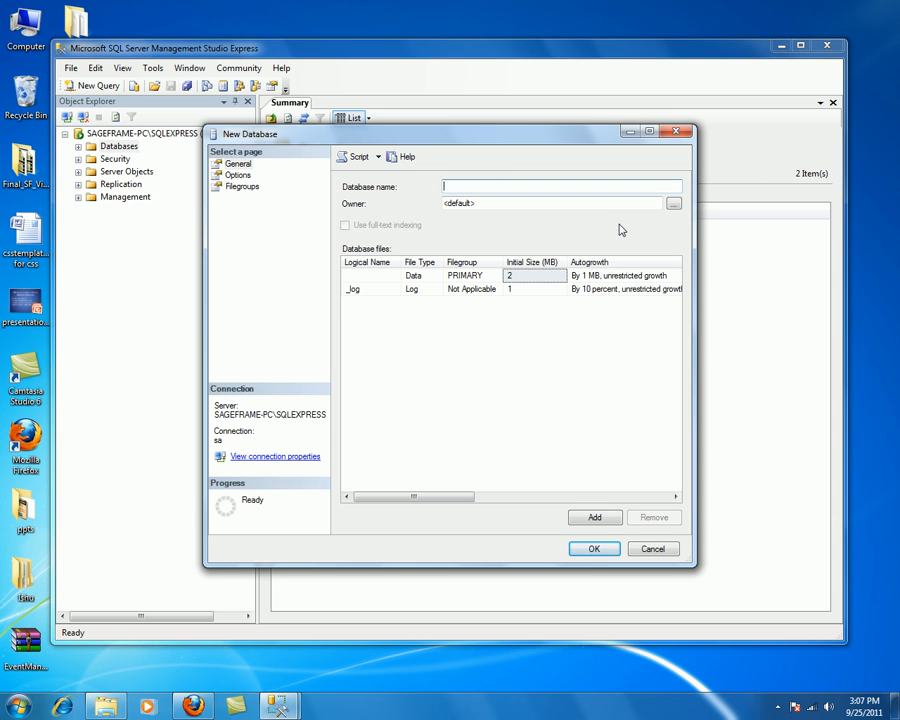
type("db_SageFrame")
left_click(594, 550)
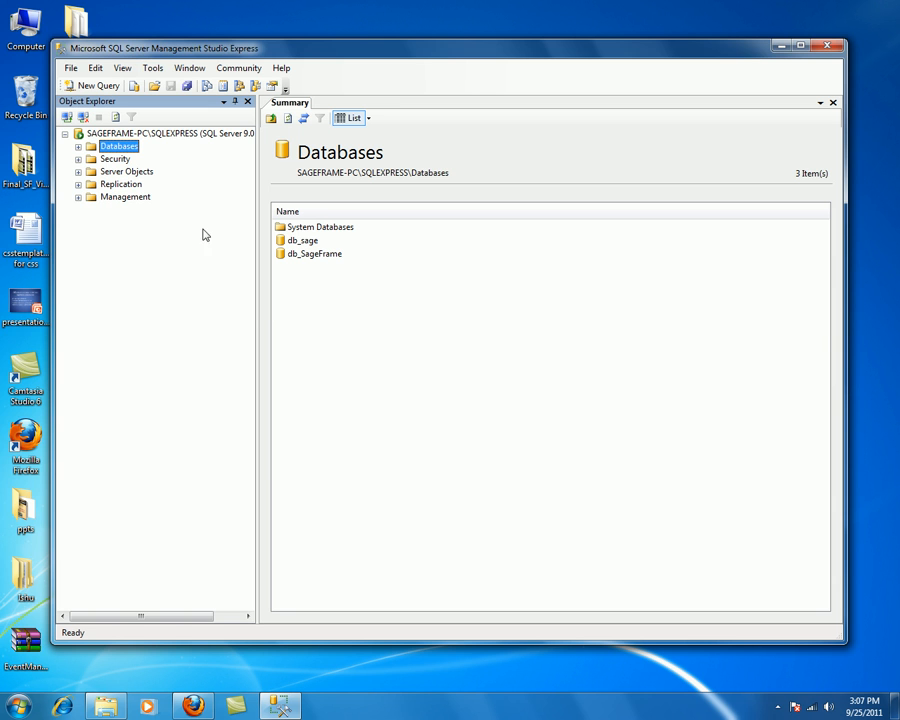
left_click(115, 159)
Step: Start a new login MyLogin with SQL Server authentication, a password, and password policy off
double_click(115, 159)
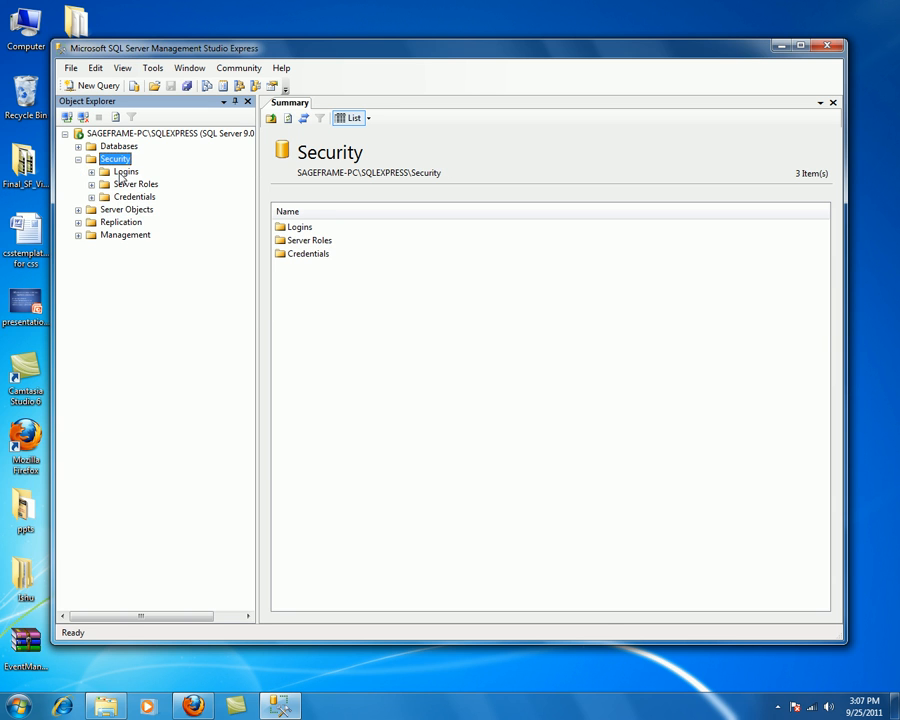
left_click(121, 173)
right_click(121, 174)
left_click(158, 181)
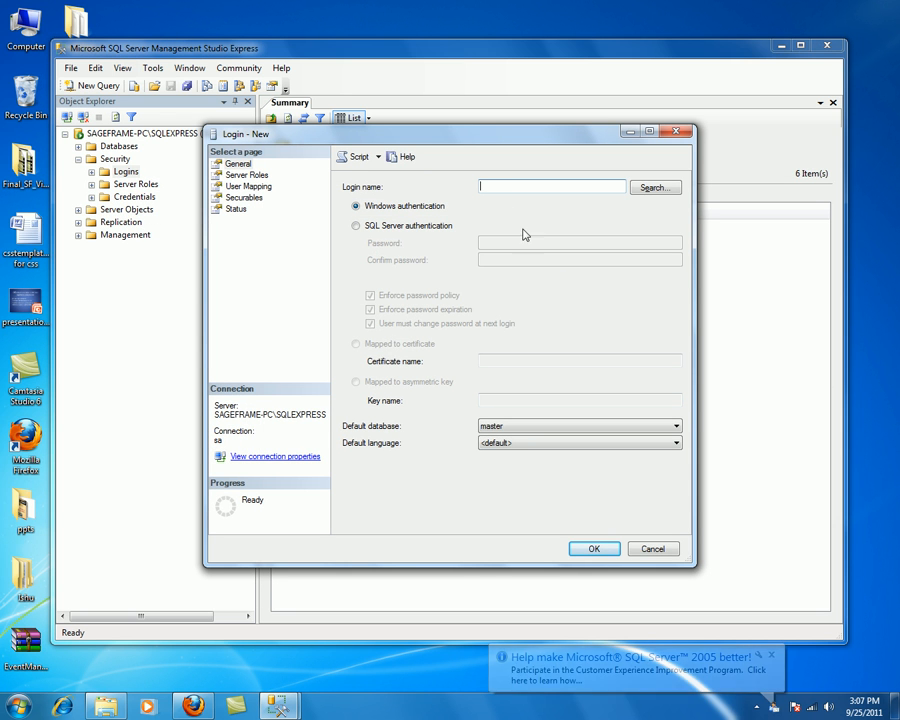
type("M")
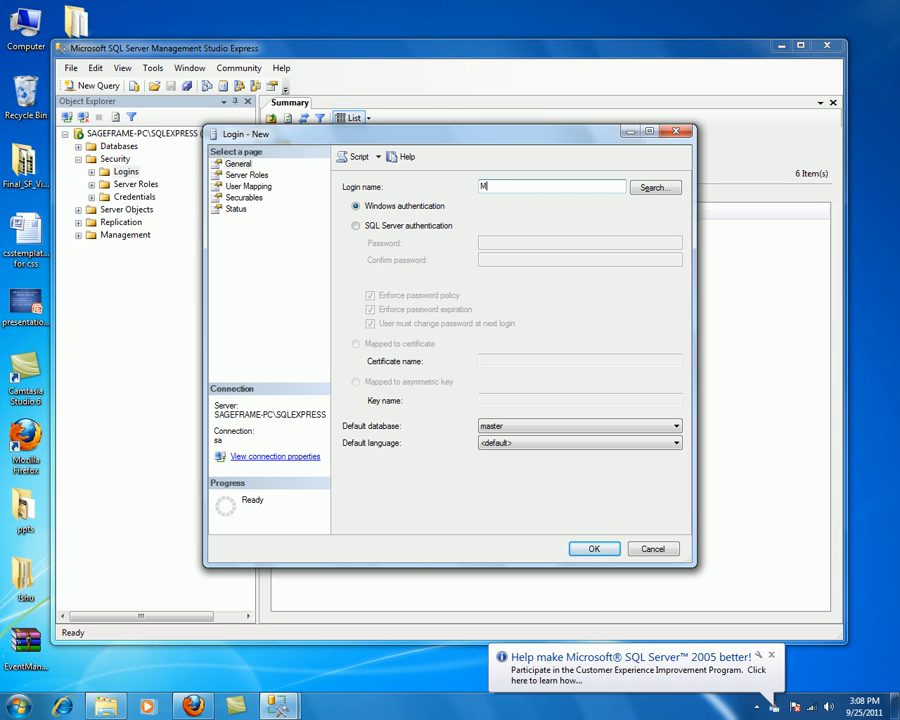
type("yLogin")
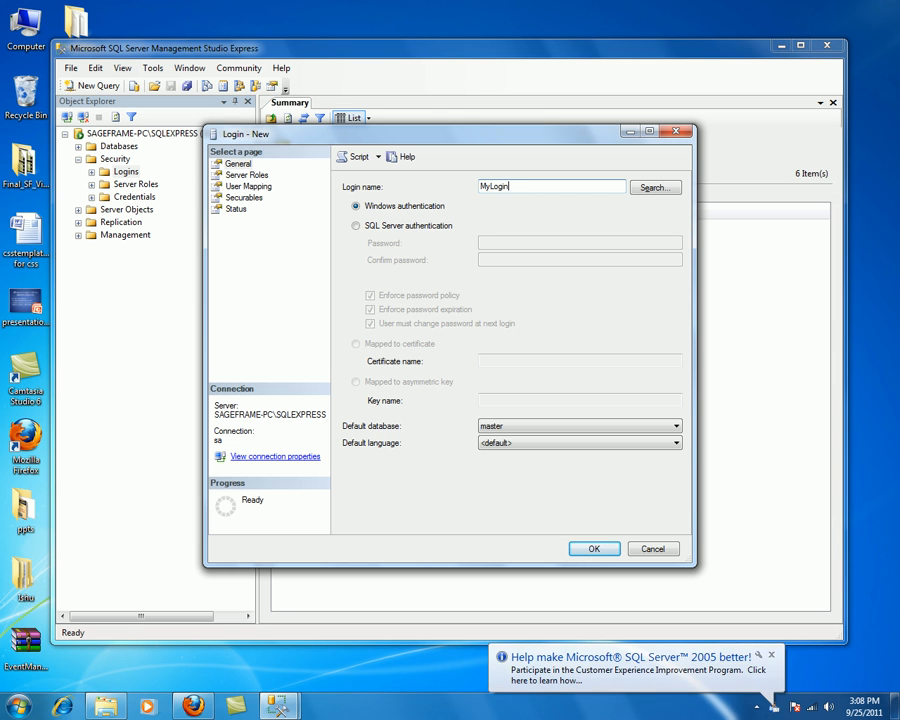
left_click(357, 227)
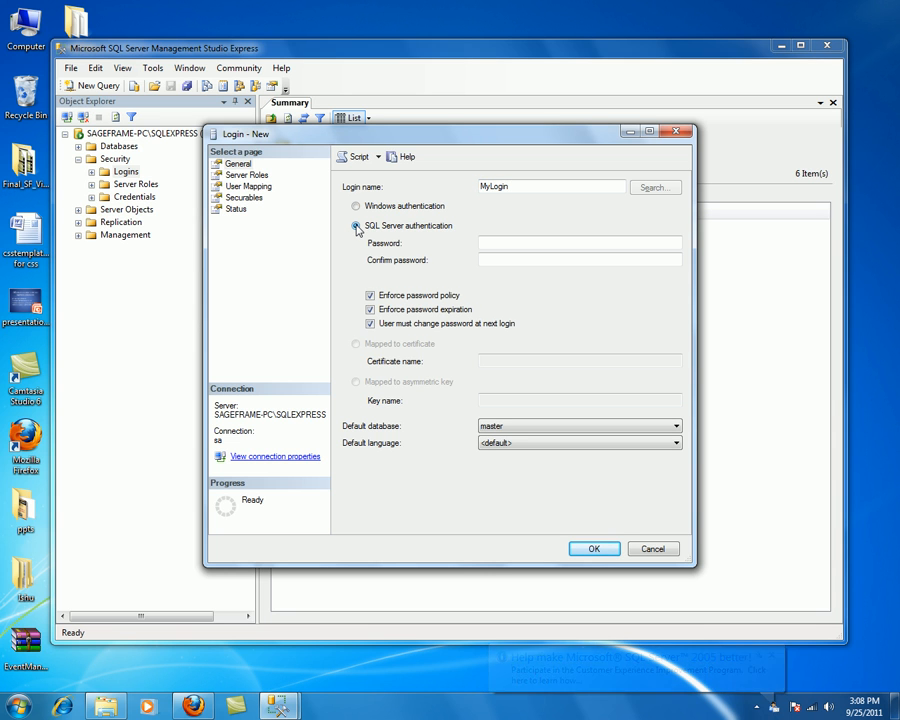
left_click(494, 241)
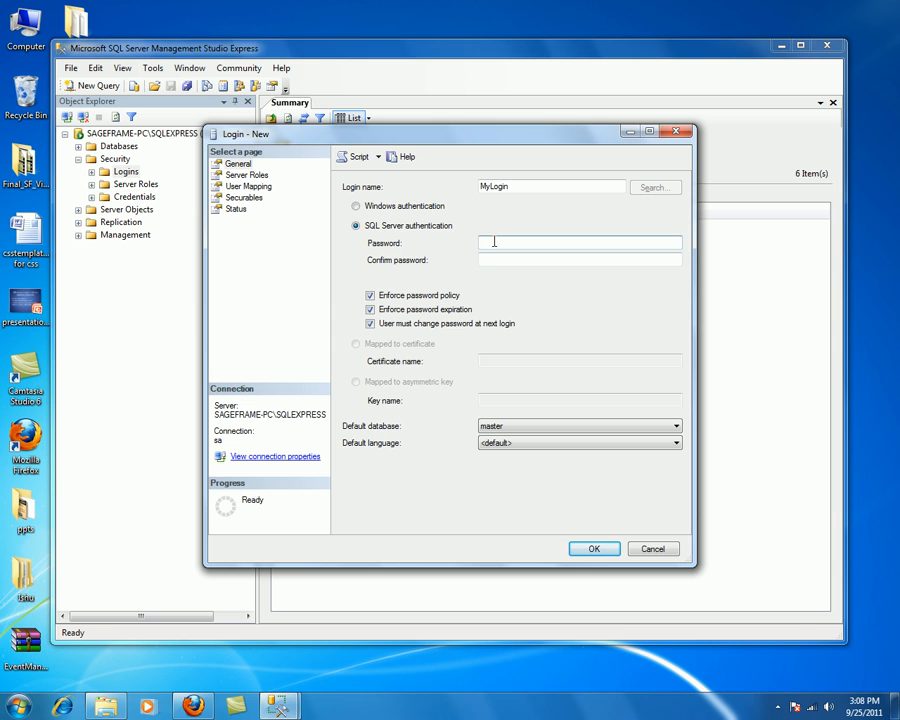
type("1234")
key("Tab")
type("1234")
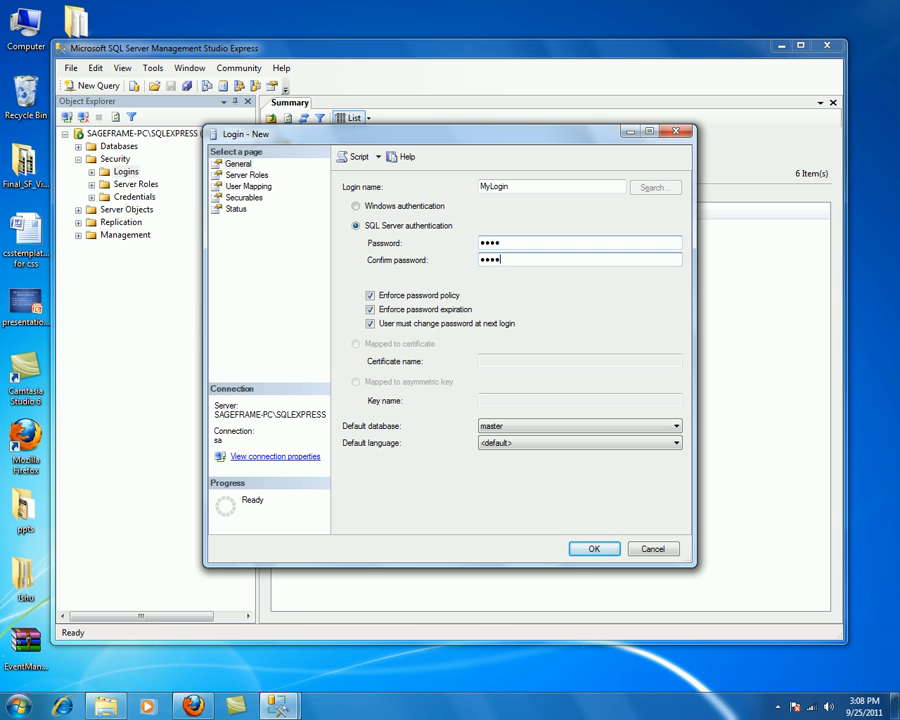
left_click(370, 296)
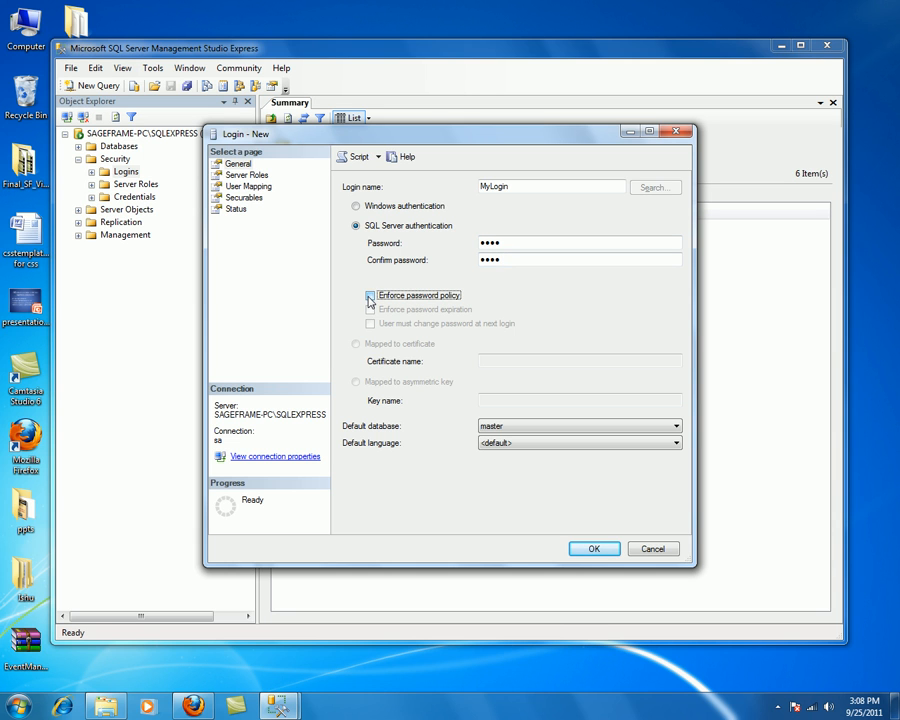
Step: Map MyLogin to db_SageFrame with db_owner role, create it, and minimize Management Studio
left_click(249, 187)
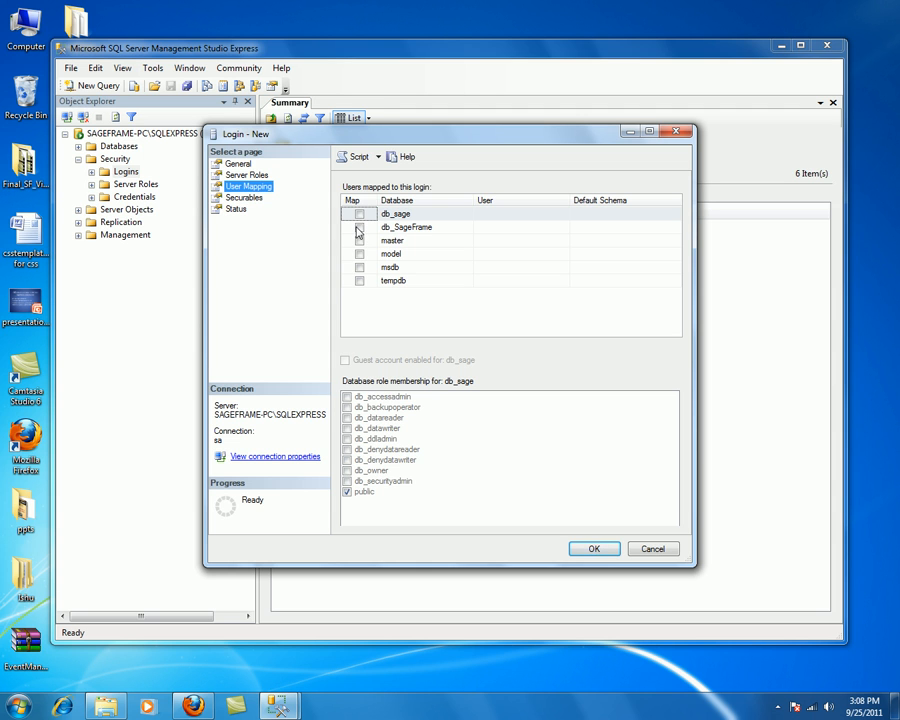
left_click(360, 229)
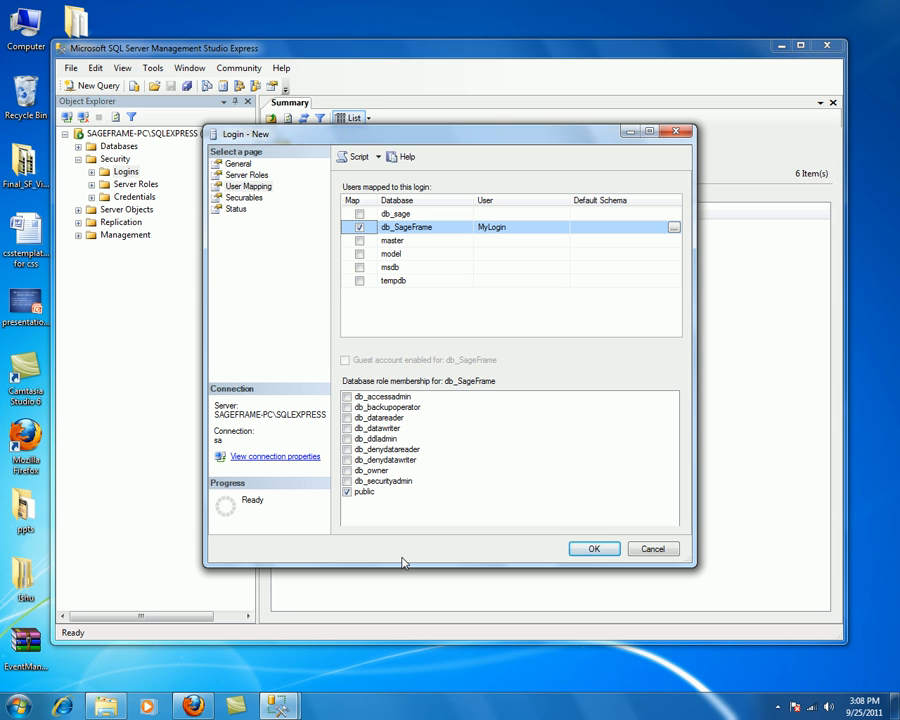
left_click(348, 470)
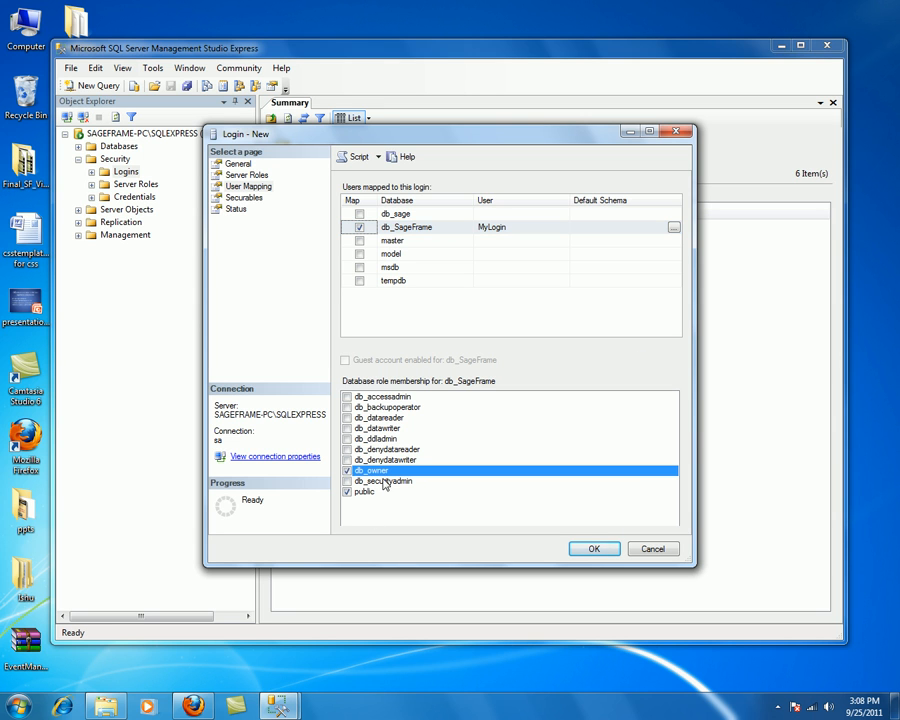
left_click(593, 548)
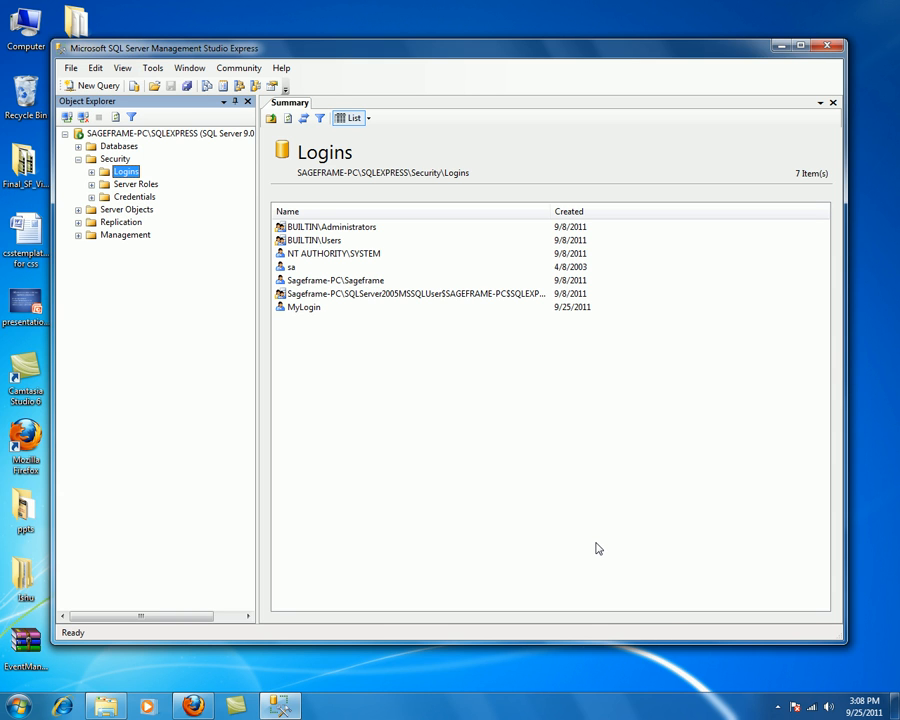
left_click(777, 48)
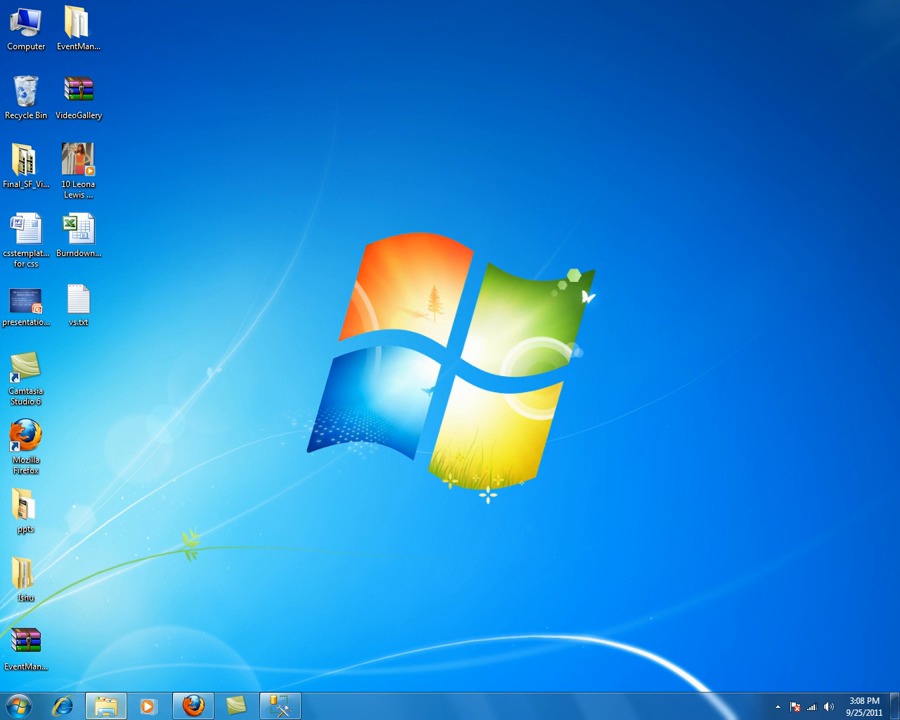
Step: Extract the SageFrame1_1_install(1) archive in place on Local Disk (E:)
left_click(108, 708)
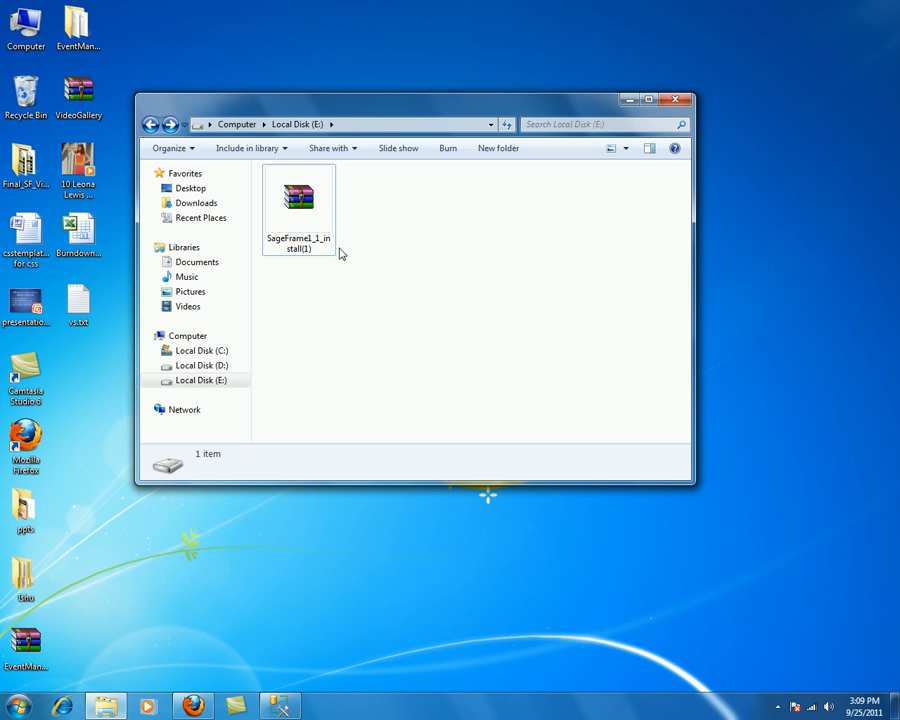
left_click(293, 214)
right_click(293, 213)
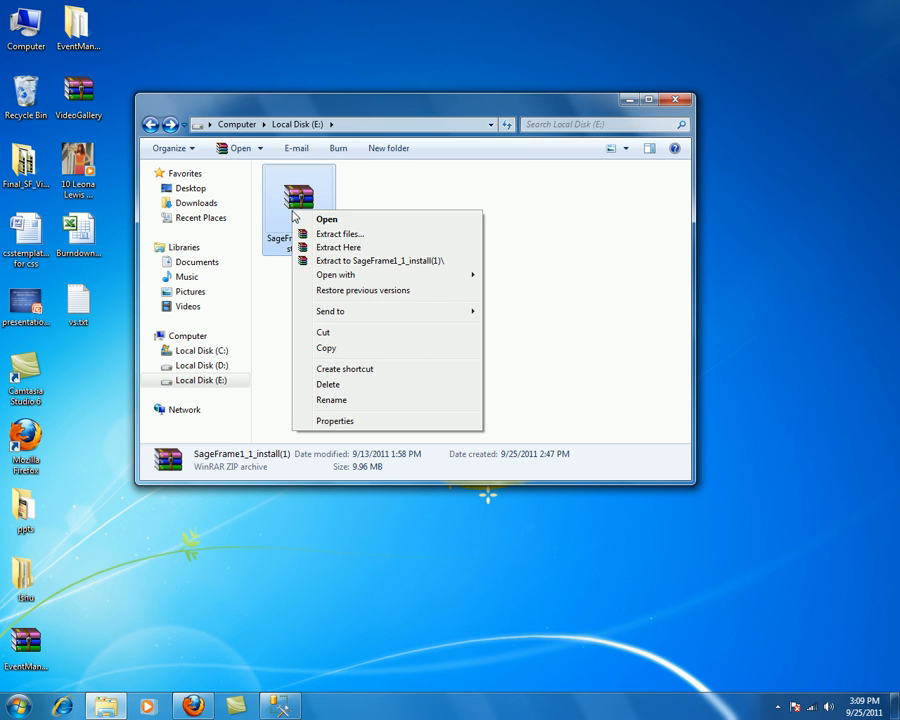
left_click(336, 248)
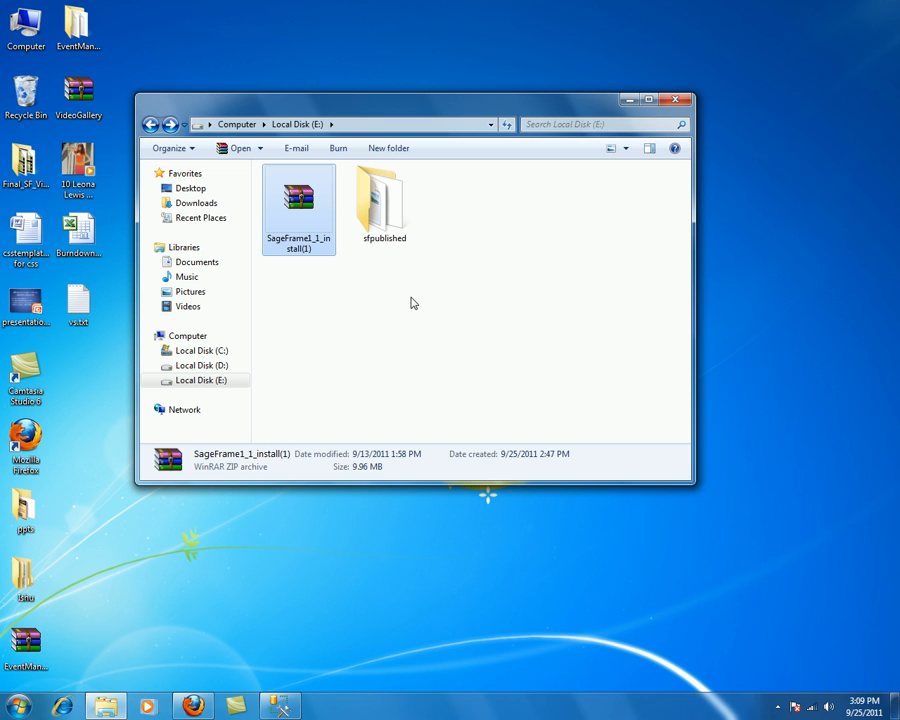
Step: Add IIS_IUSRS and NETWORK SERVICE to the sfpublished folder's security permissions
right_click(373, 216)
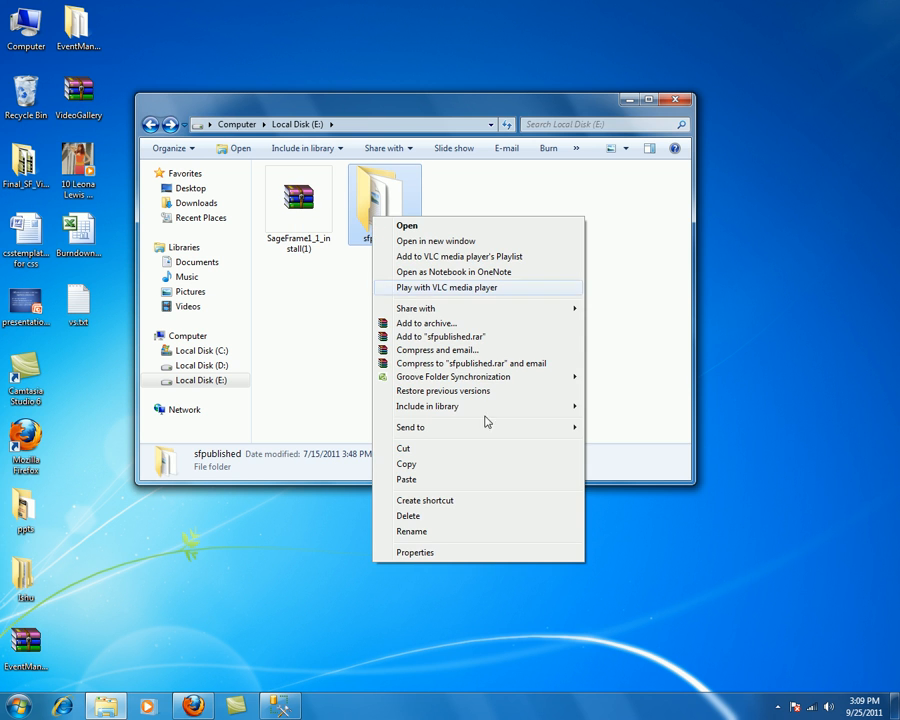
left_click(414, 552)
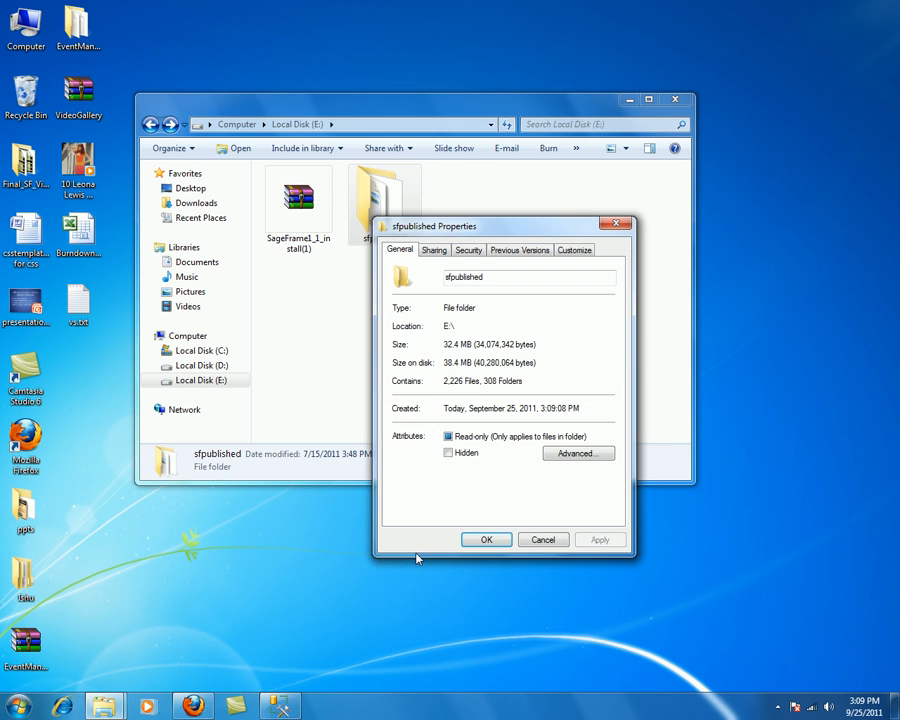
left_click(467, 251)
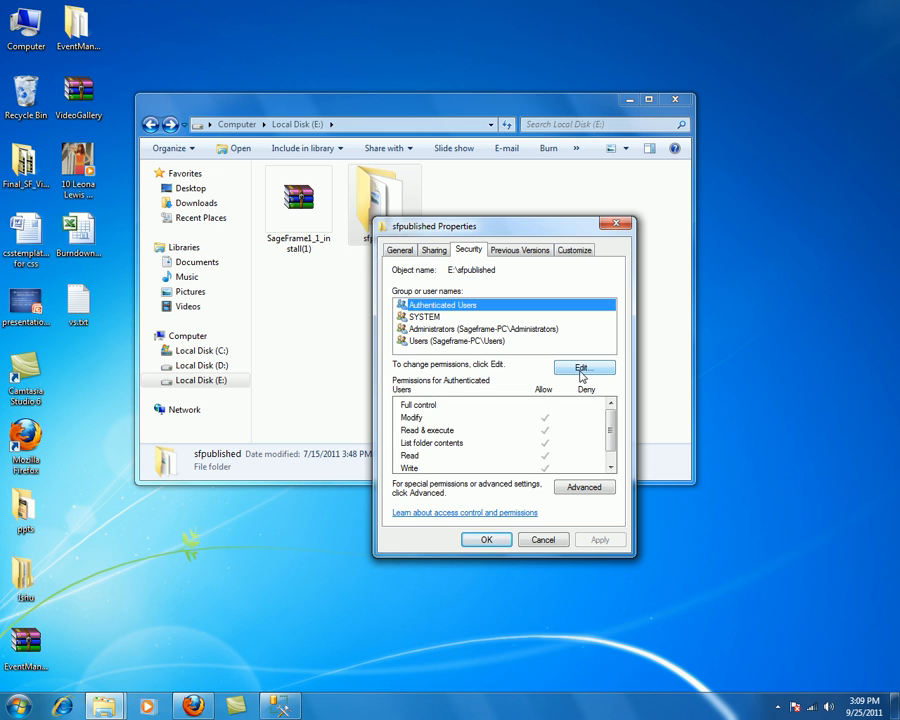
left_click(581, 370)
left_click(609, 494)
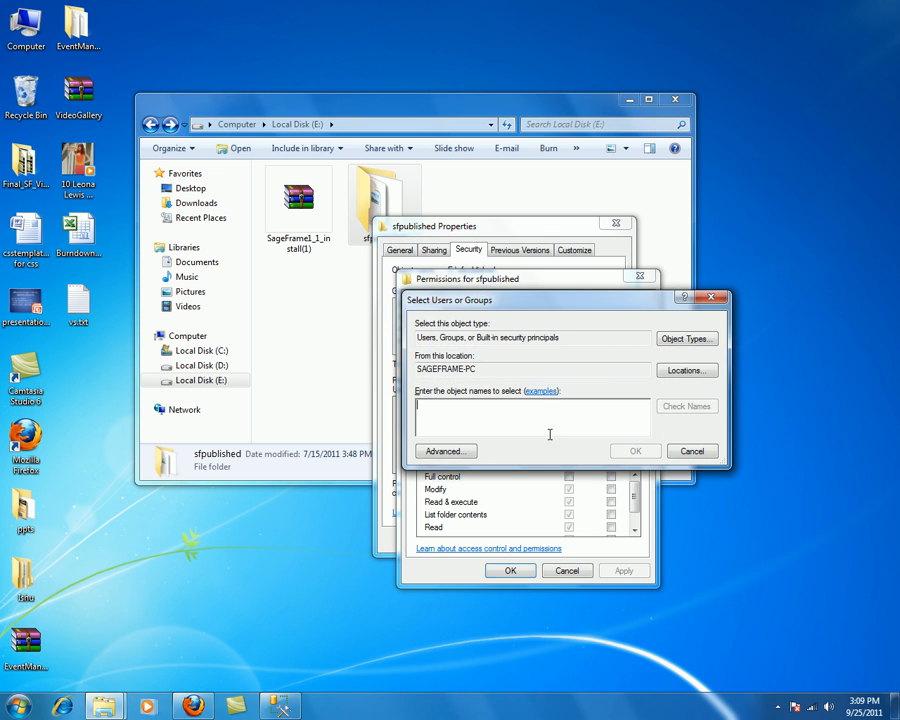
left_click(443, 451)
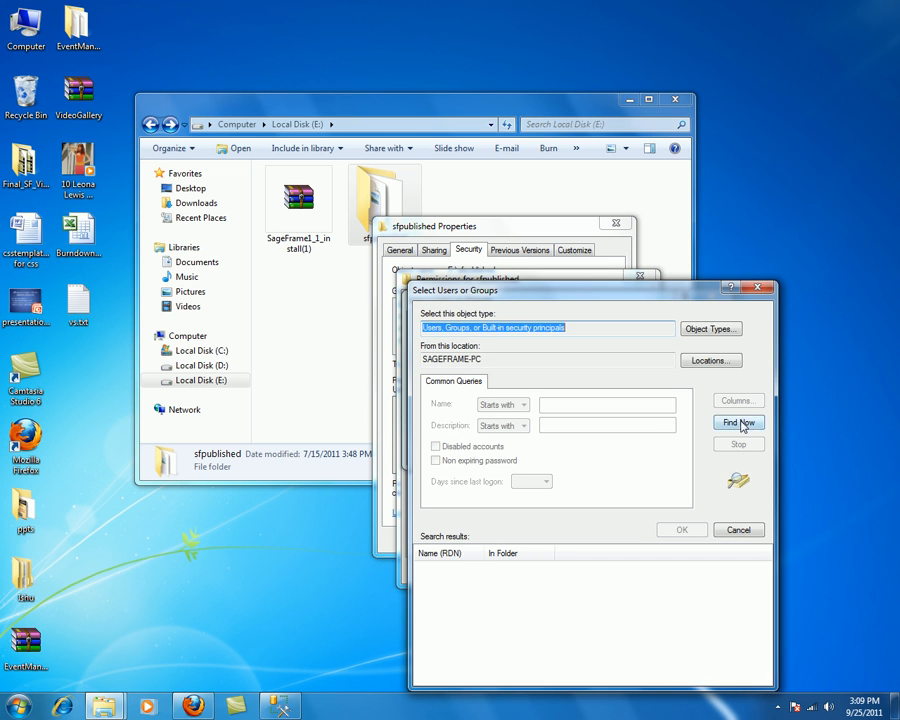
left_click(740, 423)
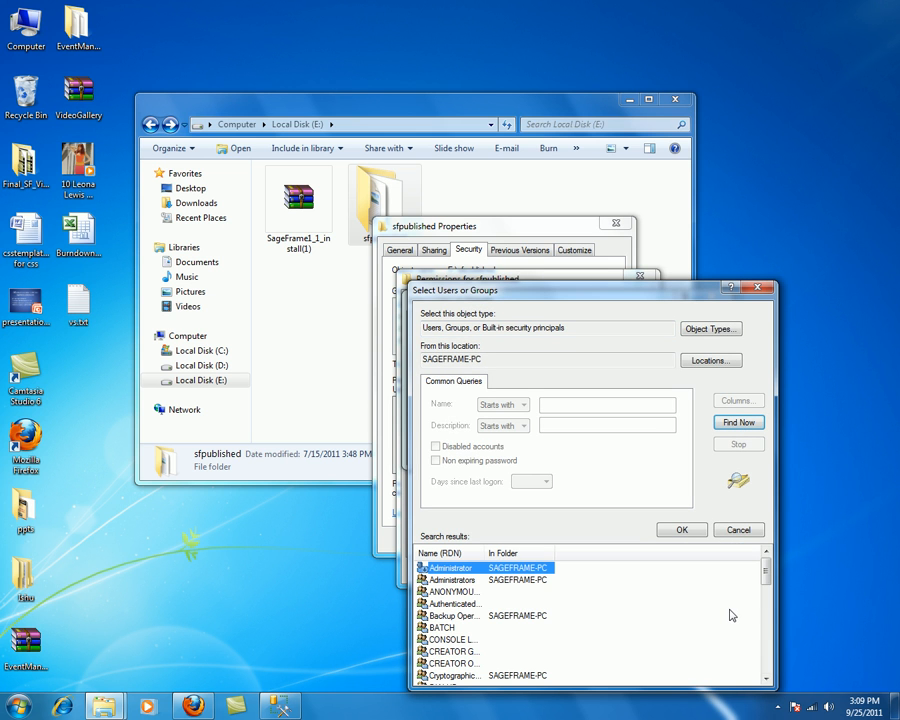
left_click_drag(765, 569, 767, 618)
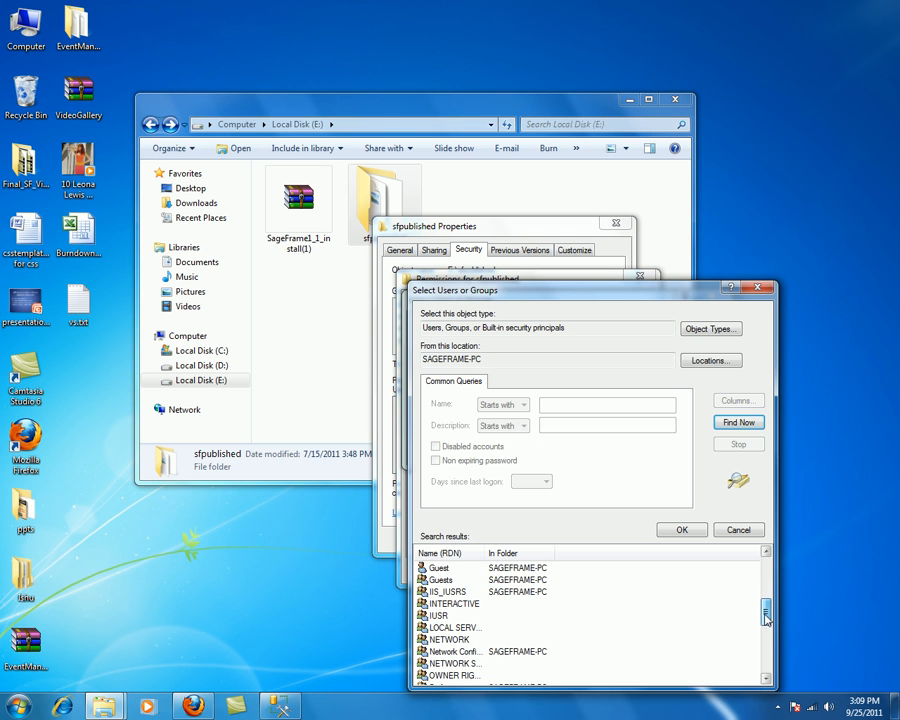
mouse_move(280, 705)
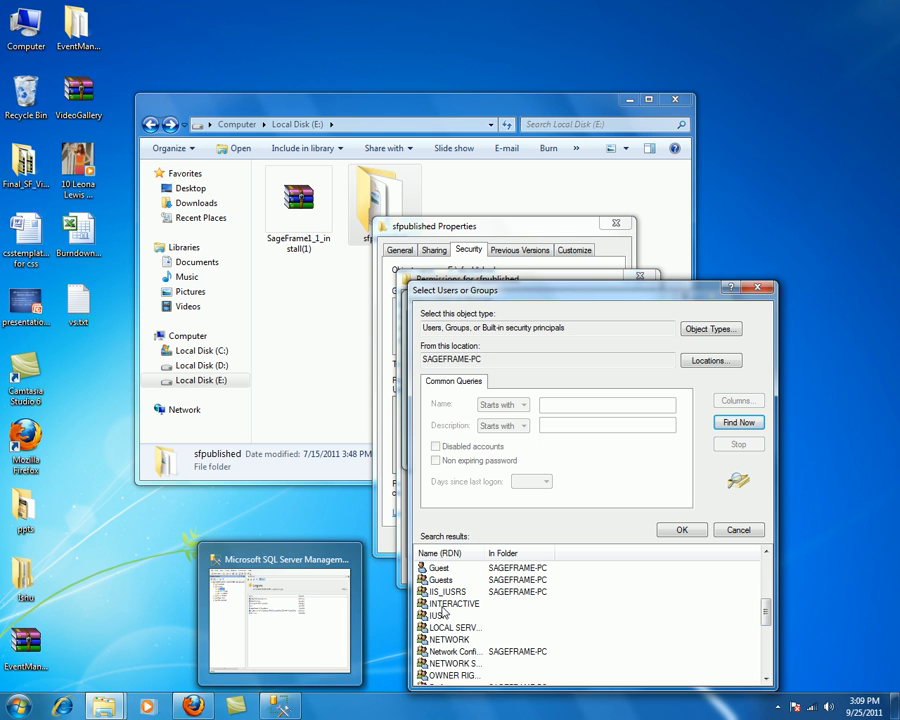
left_click(455, 591)
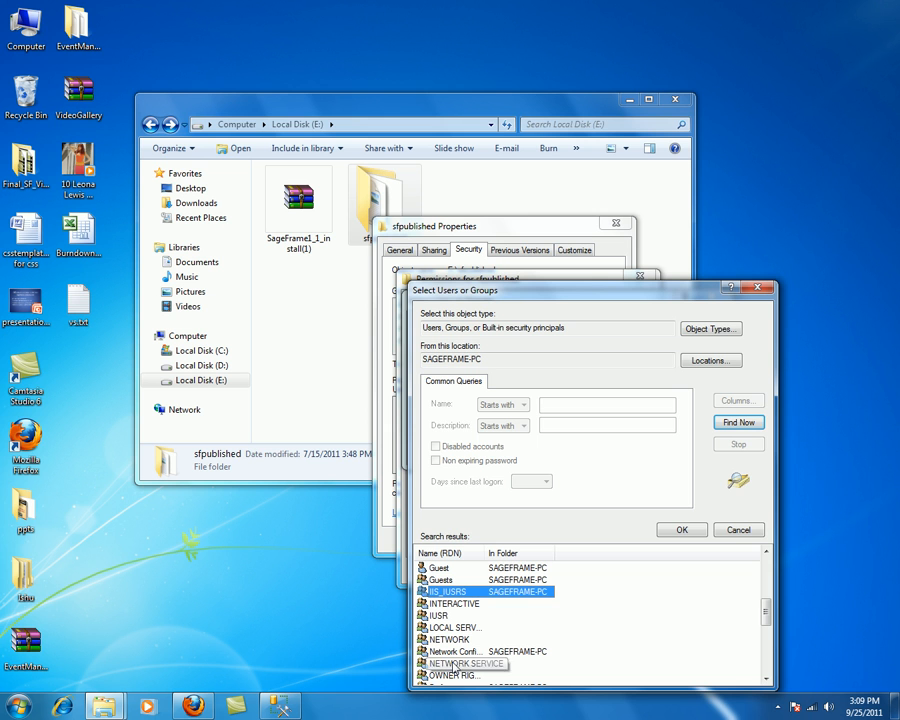
left_click(448, 664, "ctrl")
left_click(682, 530)
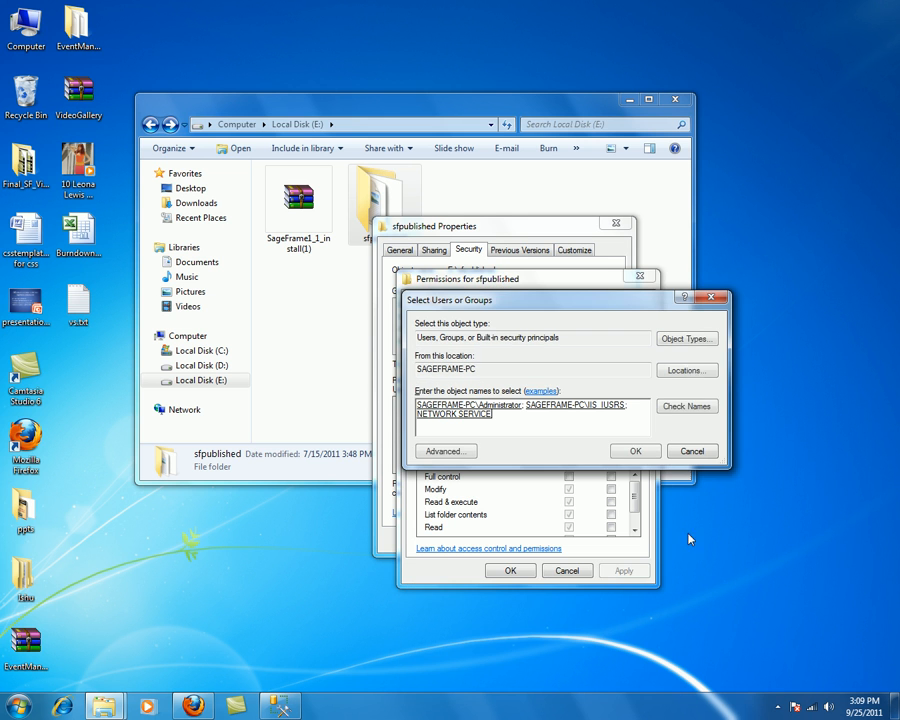
left_click(634, 449)
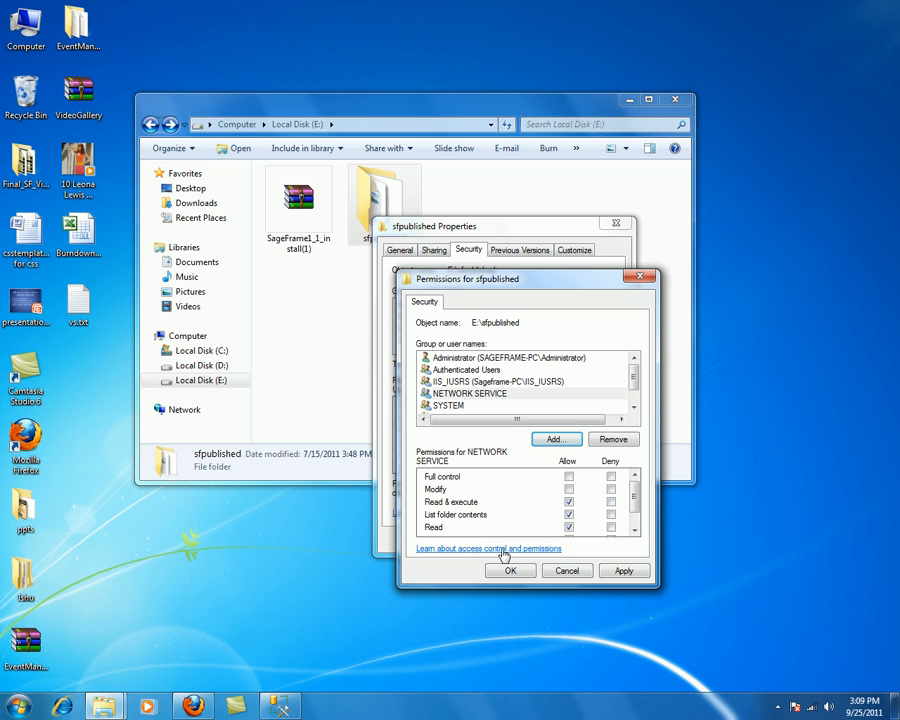
Step: Grant NETWORK SERVICE and IIS_IUSRS Full control, apply, and close the properties and Explorer window
left_click(569, 477)
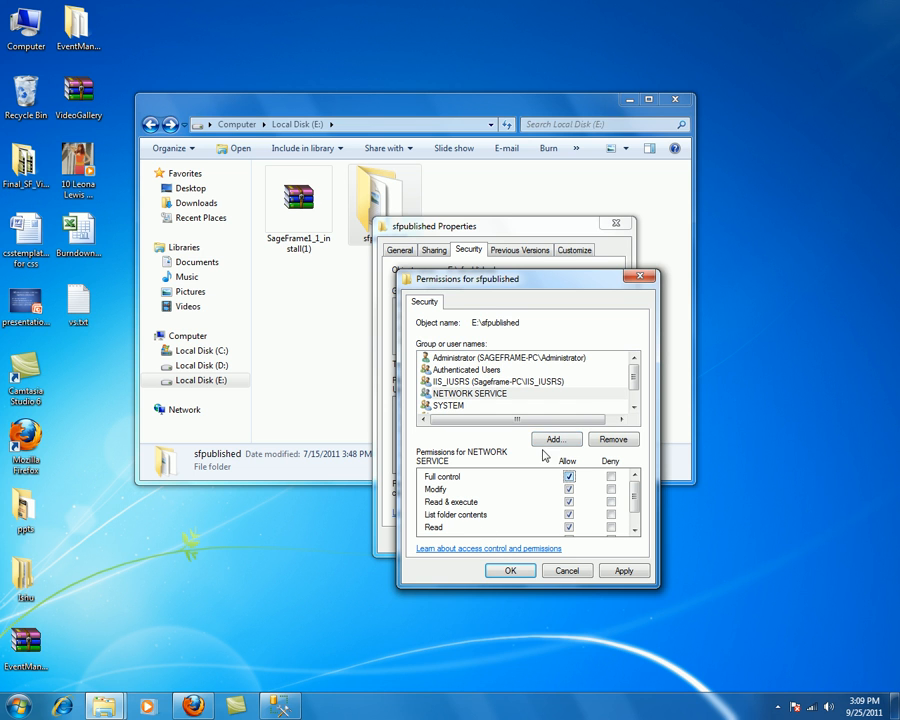
left_click(478, 382)
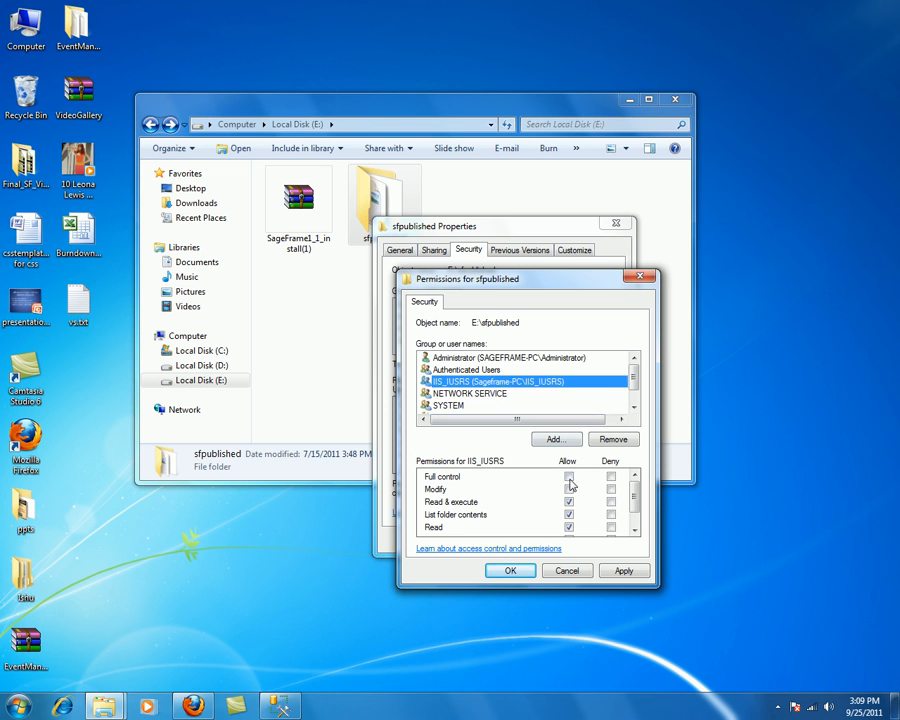
left_click(569, 478)
left_click(510, 571)
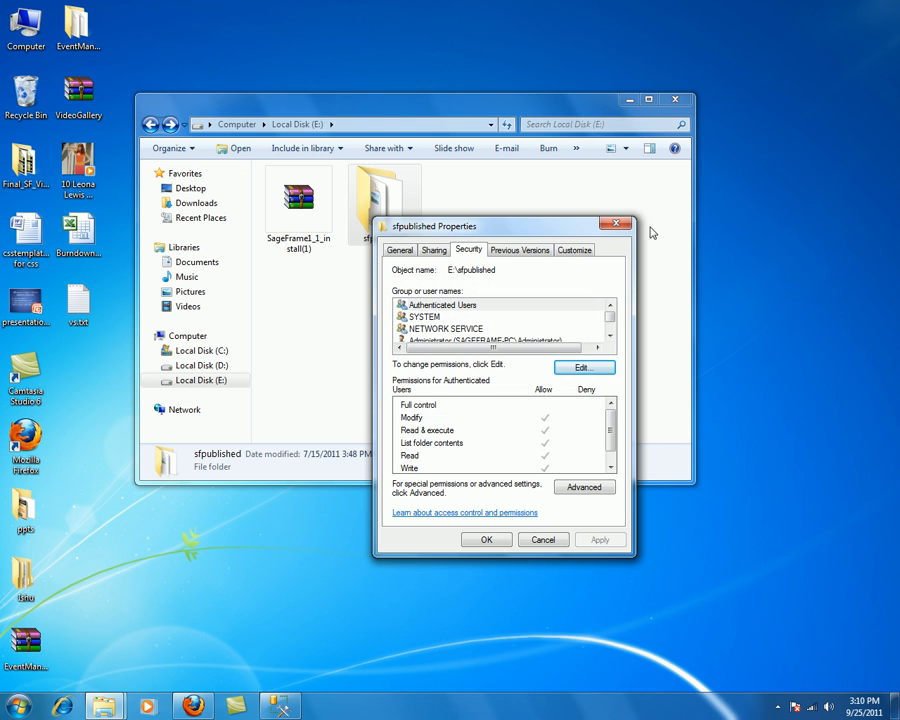
left_click(486, 539)
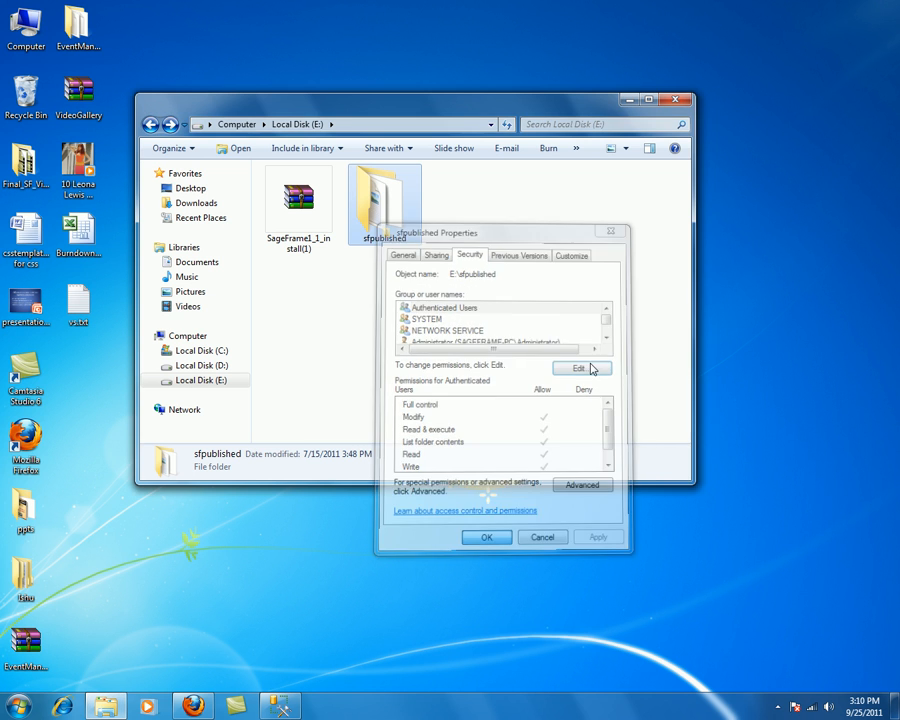
left_click(677, 102)
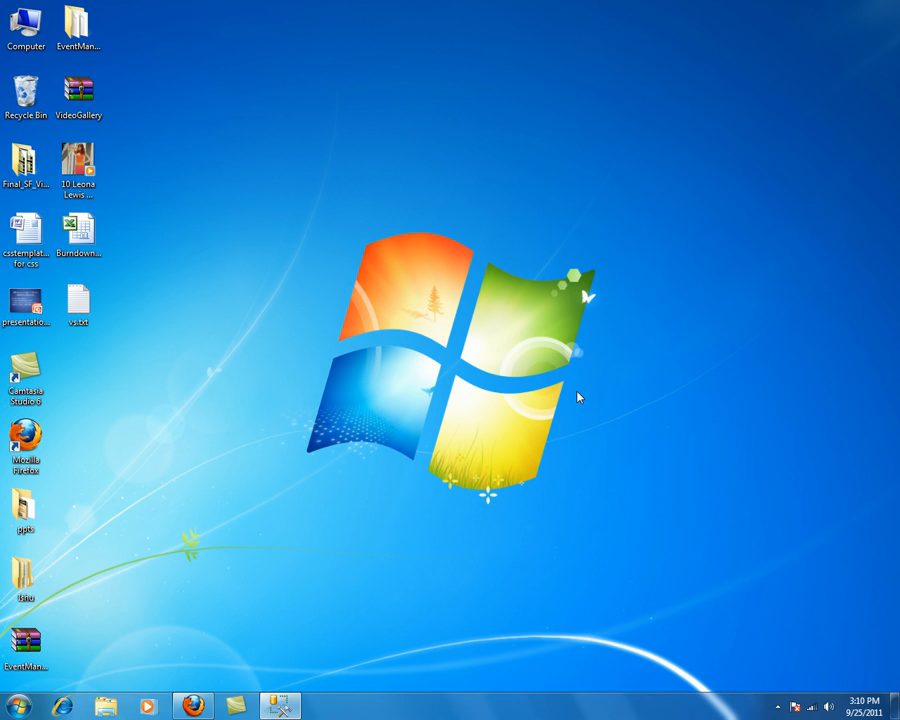
Step: Launch IIS Manager via inetmgr, expand the server's Sites, and bring up Default Web Site's context menu
left_click(20, 706)
left_click(92, 671)
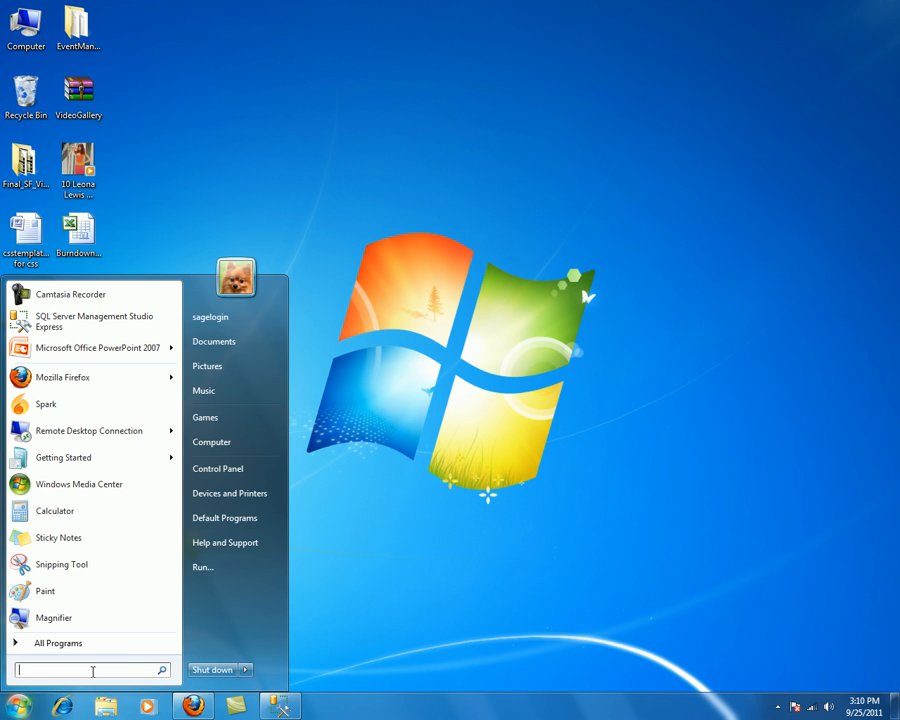
type("inetmgr")
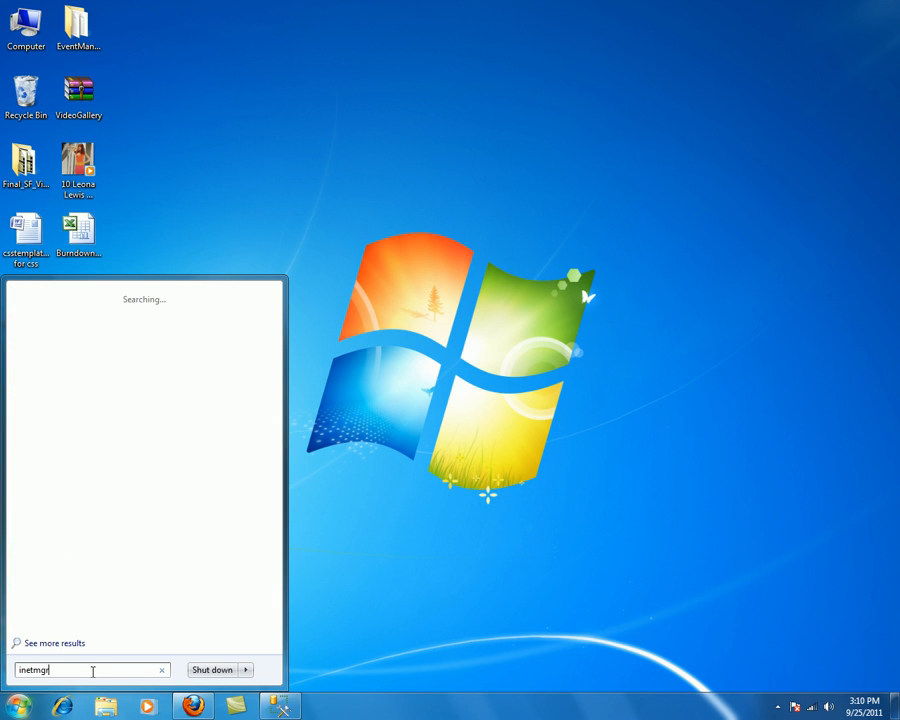
key("Return")
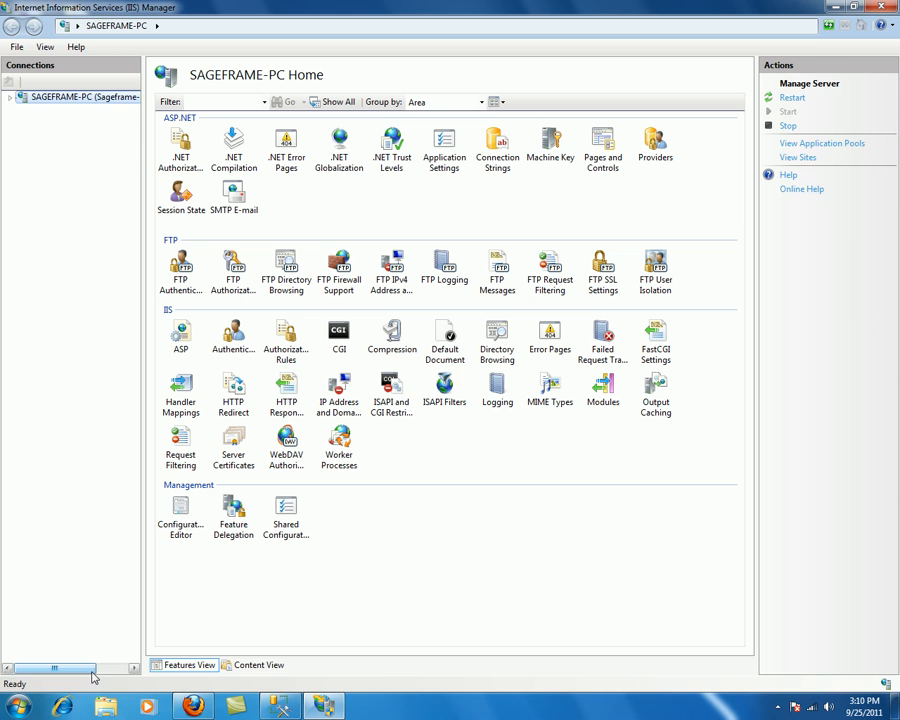
double_click(68, 98)
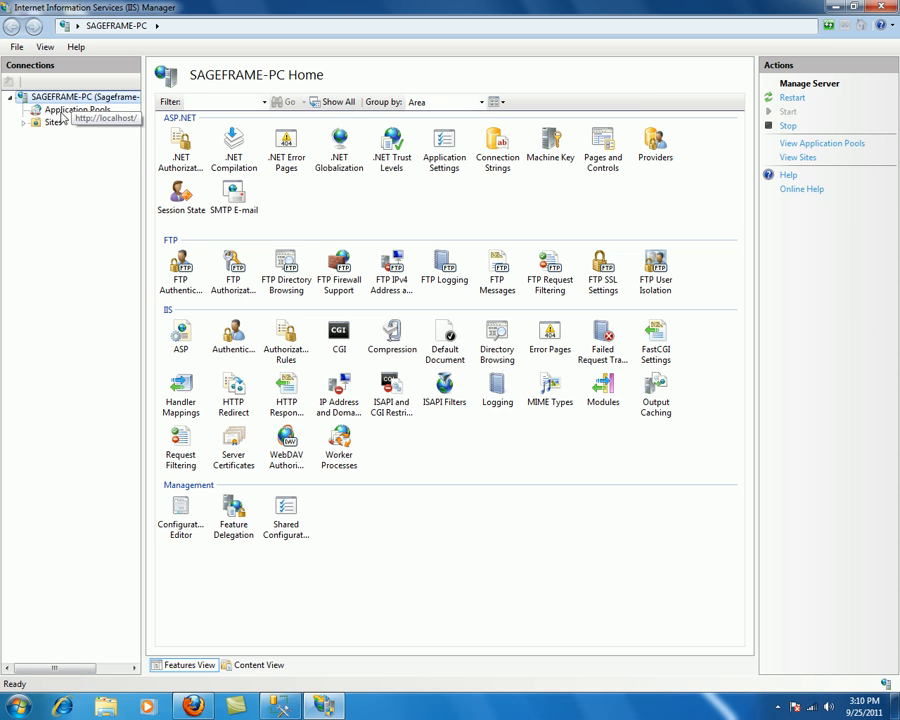
double_click(55, 124)
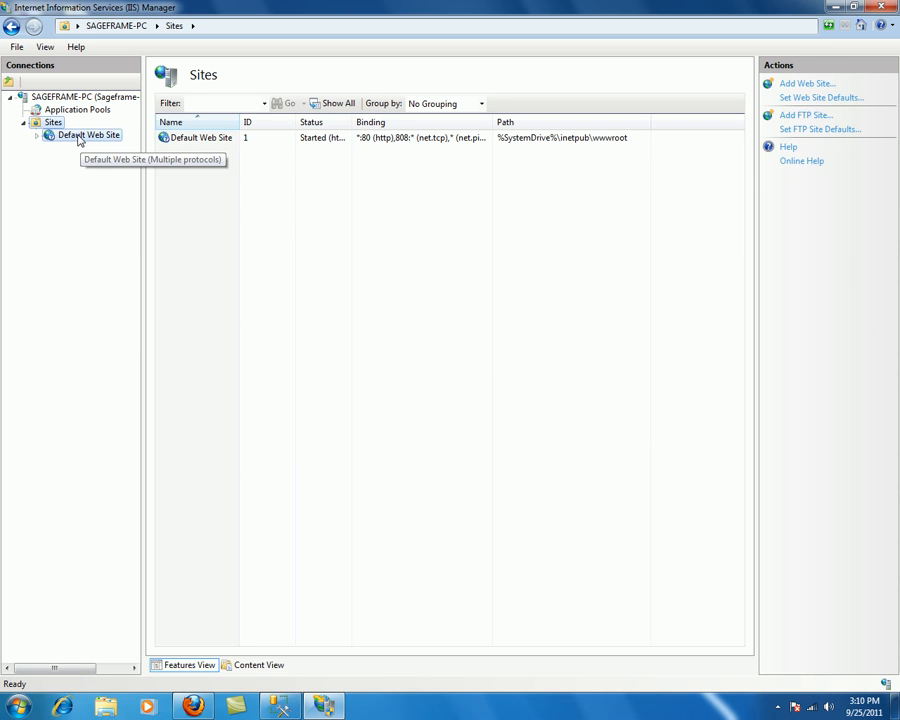
right_click(80, 140)
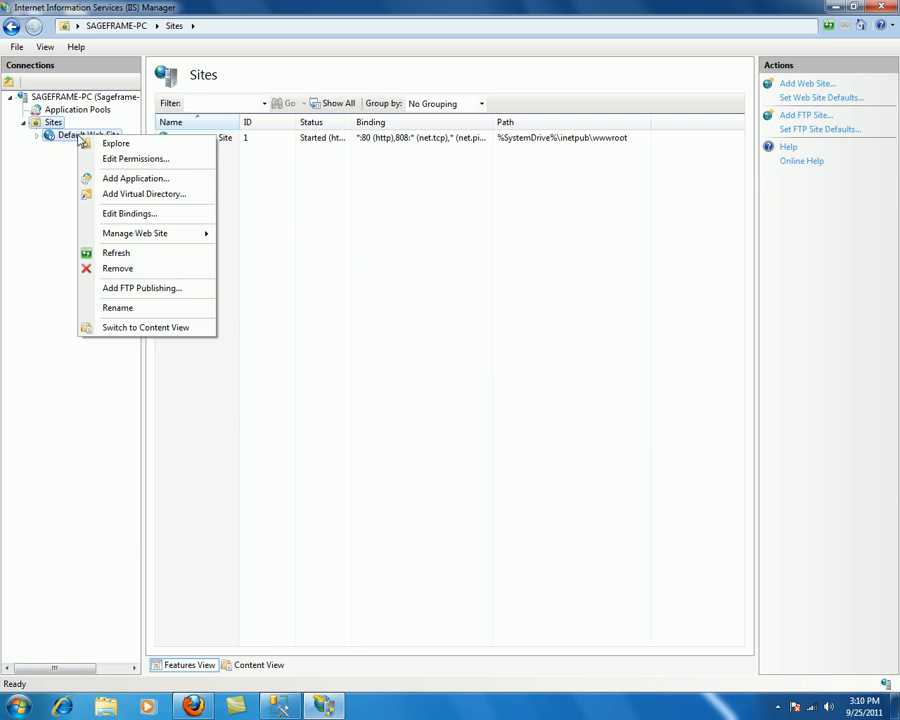
Step: Add application SageFrameDemo under Default Web Site with physical path E:\sfpublished
left_click(131, 180)
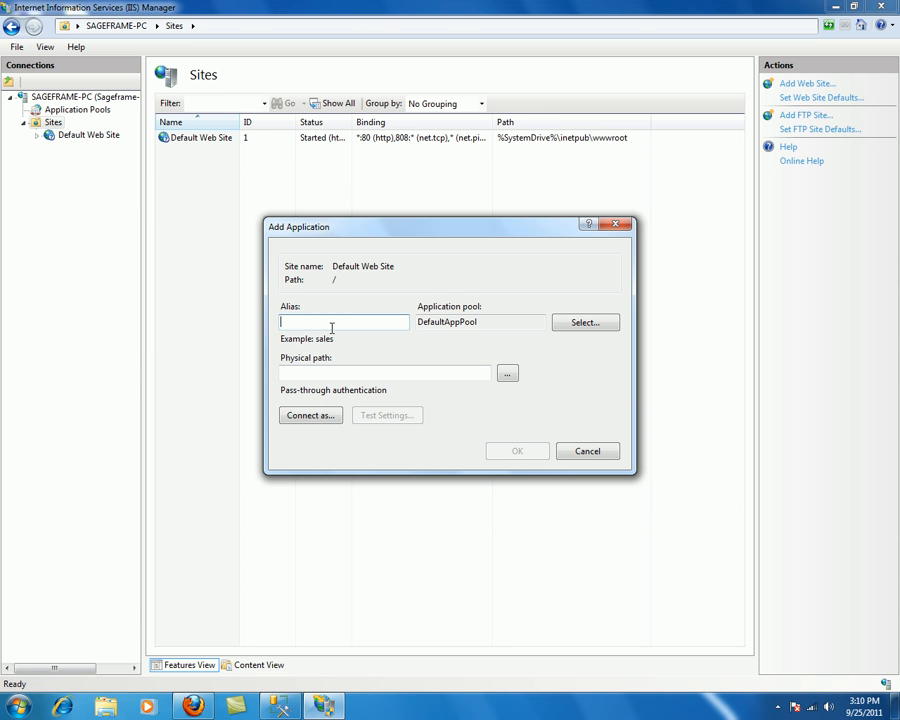
type("SageFrameDemo")
left_click(507, 375)
left_click(417, 392)
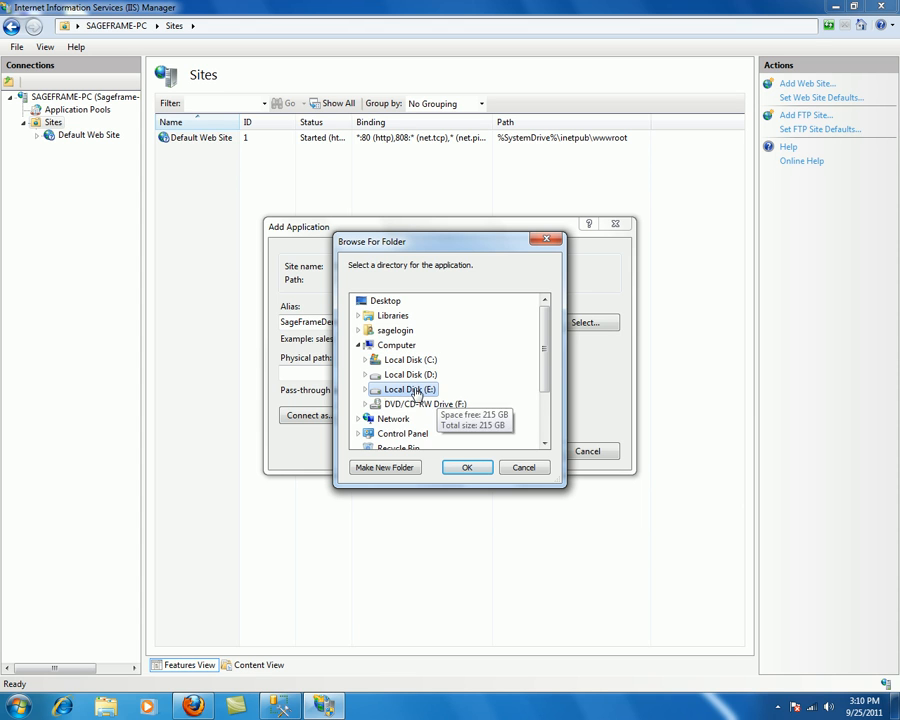
left_click(412, 405)
double_click(412, 405)
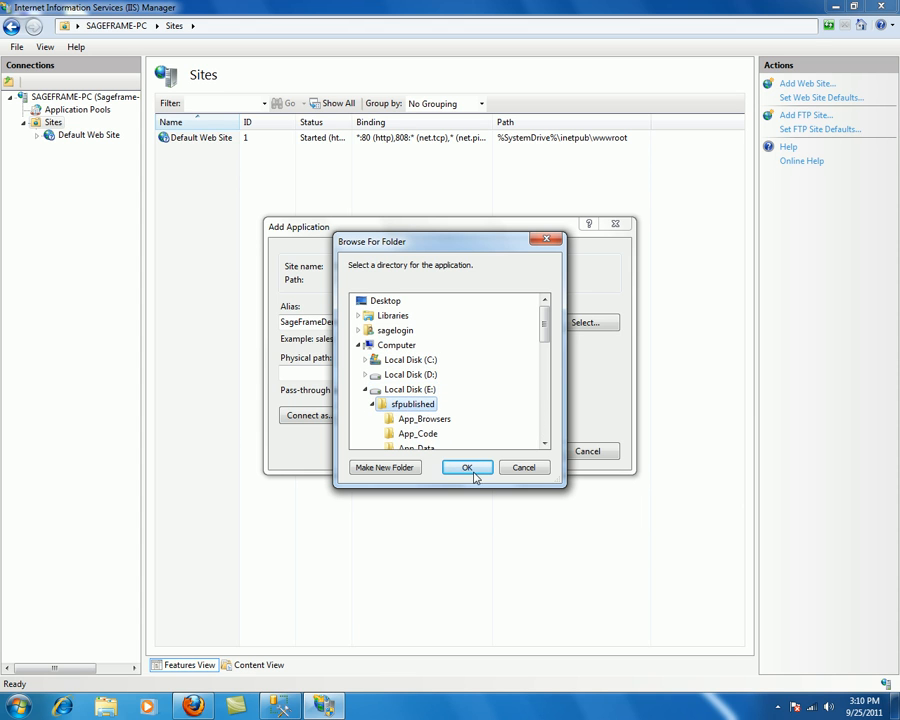
left_click(466, 468)
left_click(517, 452)
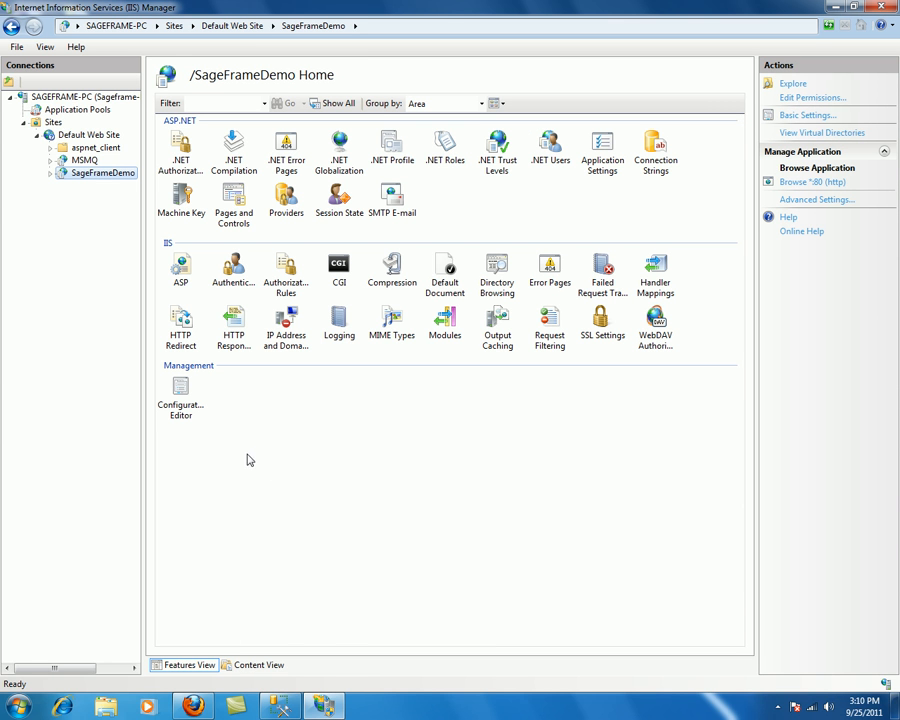
Step: Browse the SageFrameDemo application in Firefox through Manage Application > Browse
right_click(101, 176)
mouse_move(141, 254)
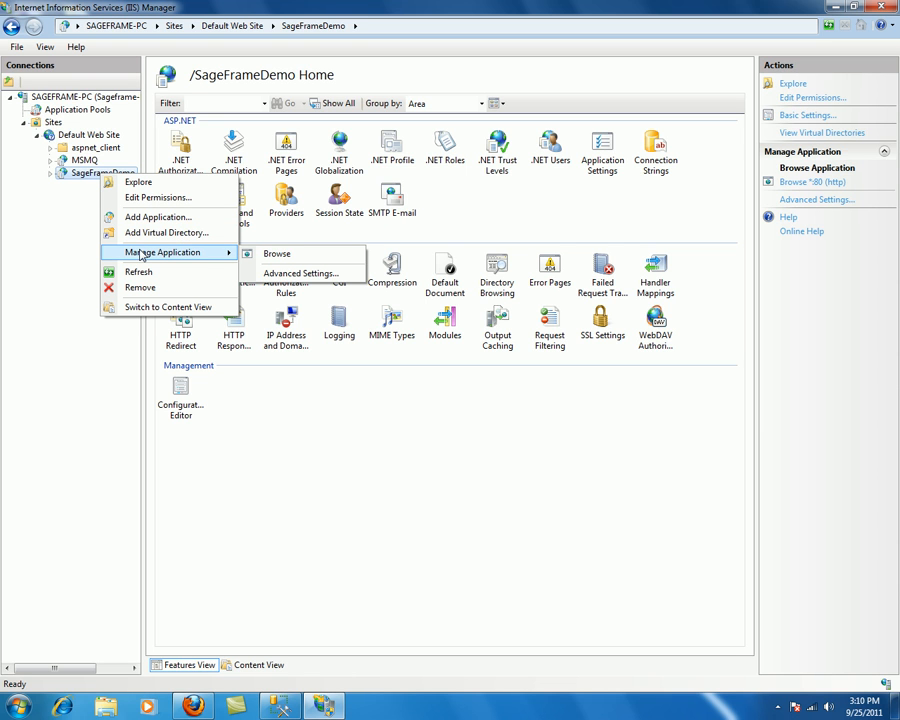
left_click(268, 262)
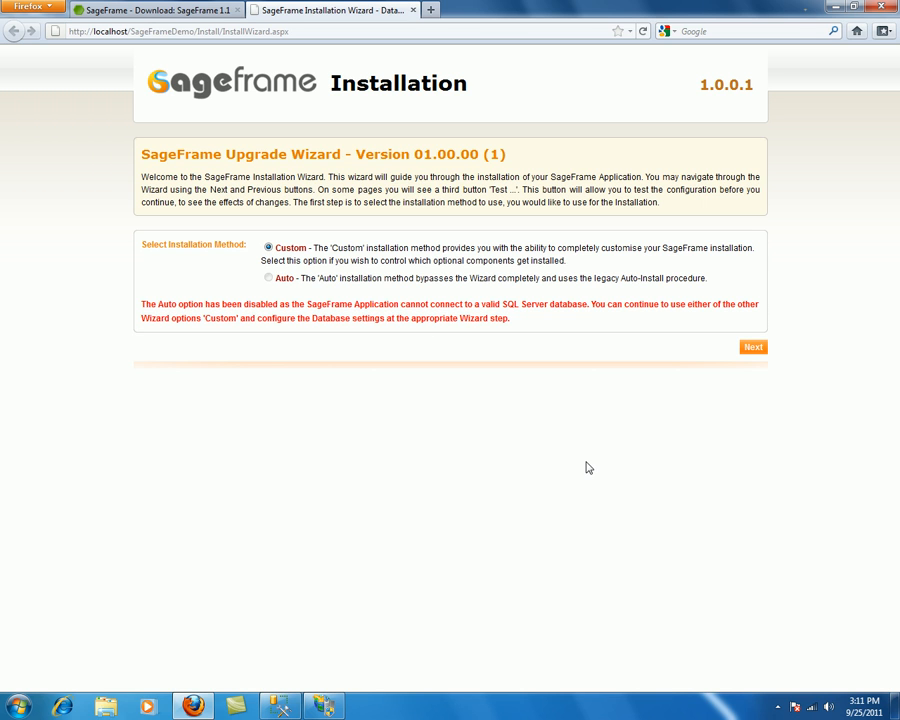
Step: Pass the wizard's file permissions test and continue to the database connection settings
left_click(754, 349)
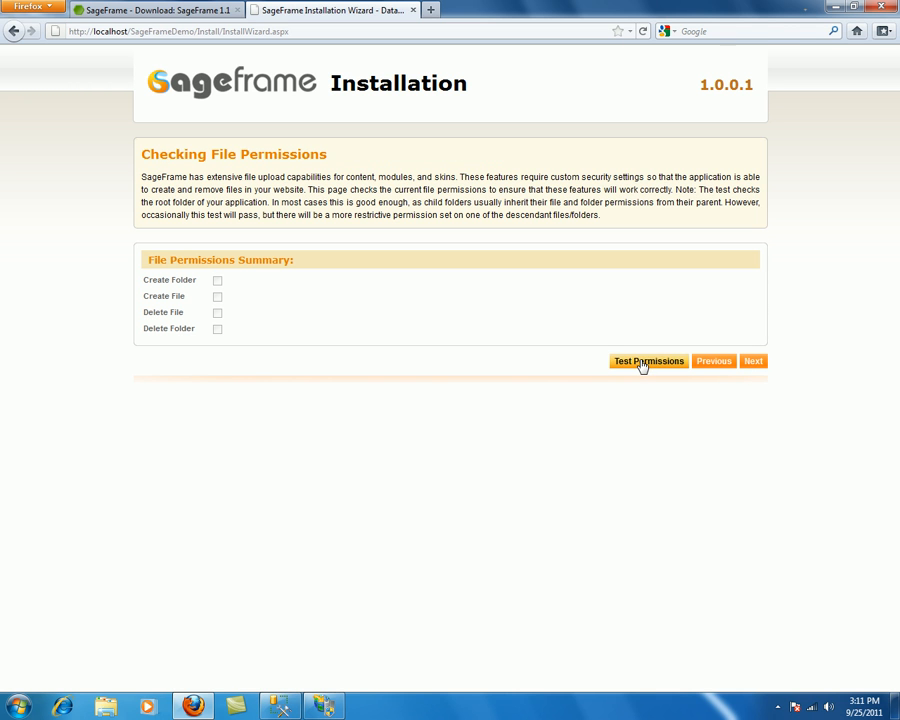
left_click(642, 363)
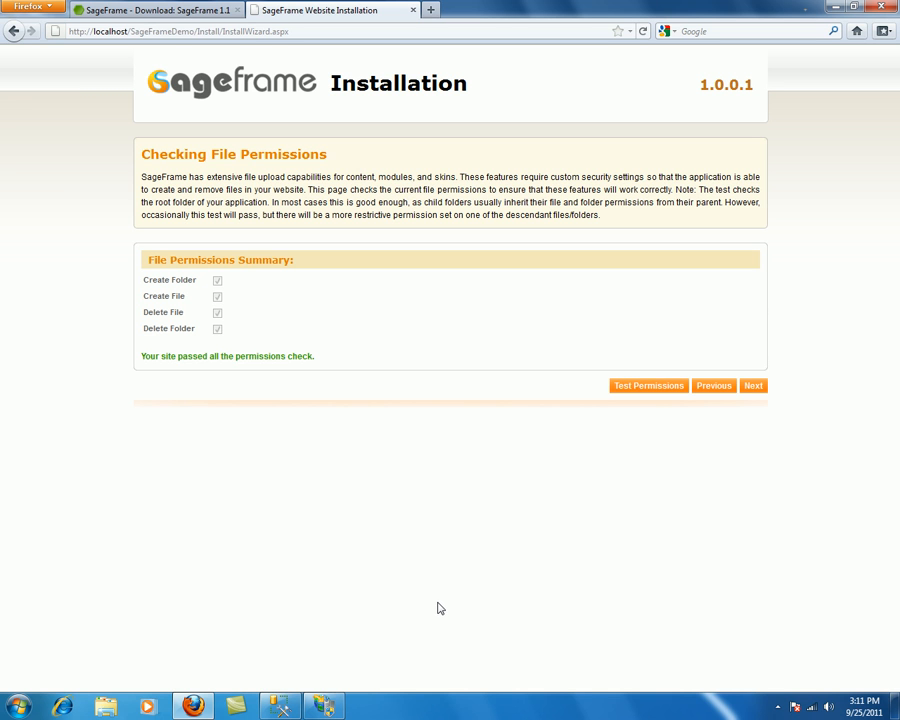
left_click(755, 388)
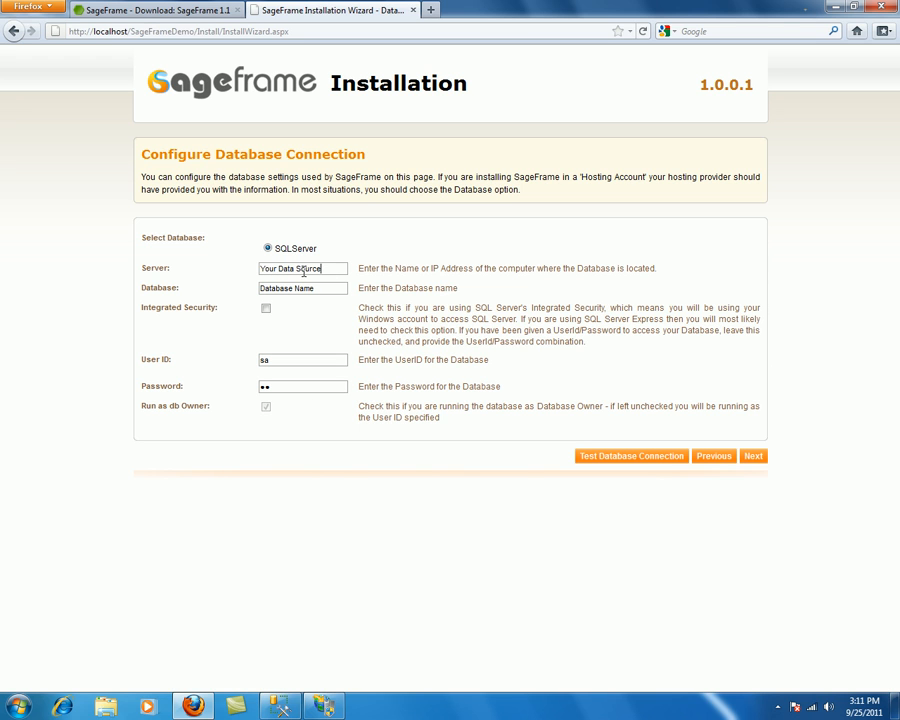
Step: Set the server name to .\sqlexpress and the database name to db_sageframe
left_click_drag(321, 269, 229, 269)
key("BackSpace")
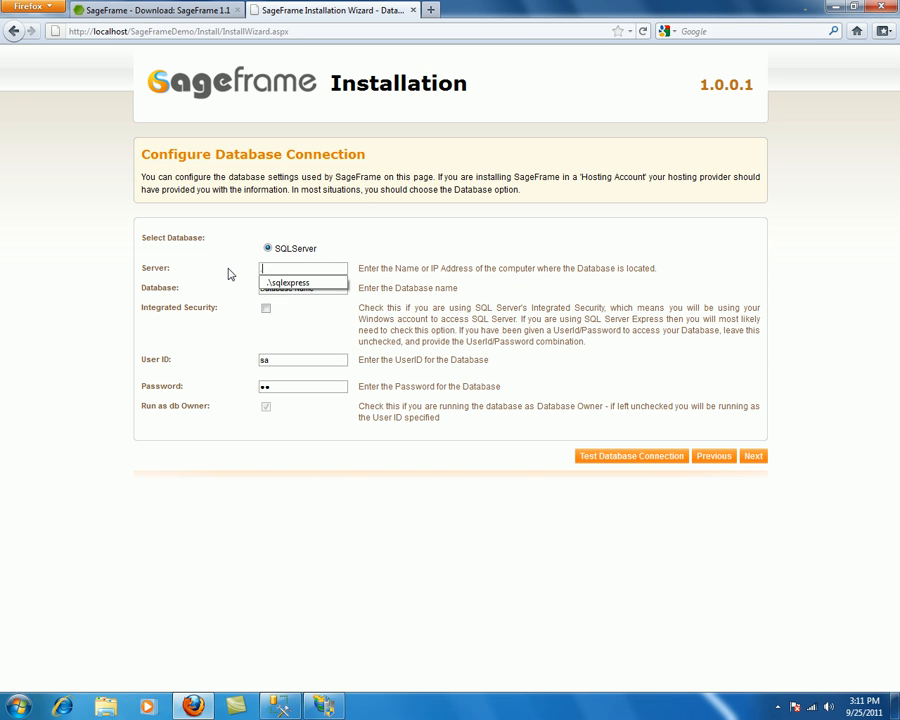
type(".")
key("Down")
key("Return")
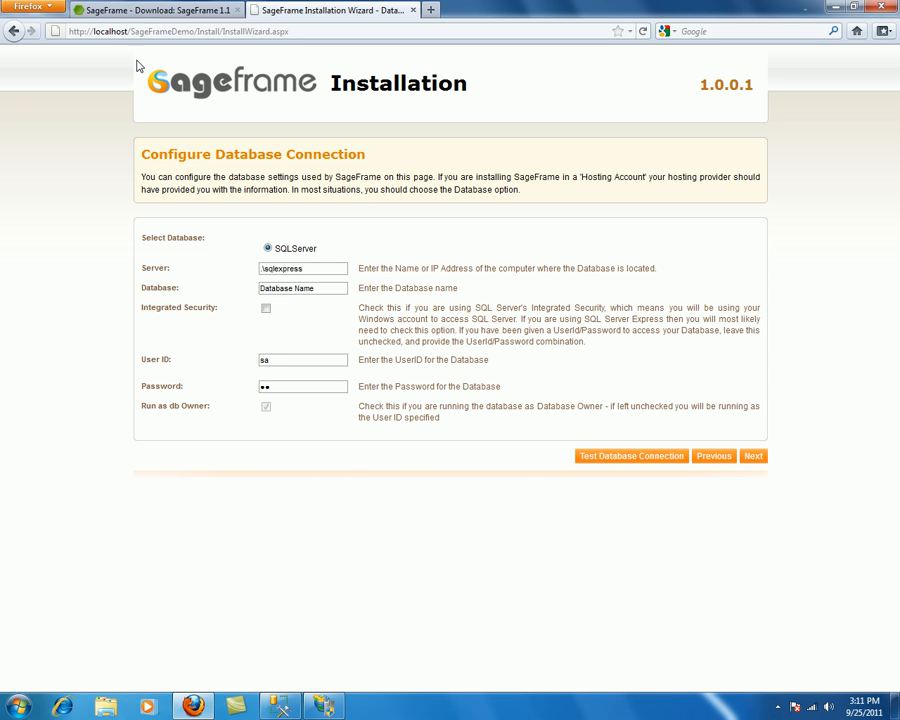
key("Tab")
type("d")
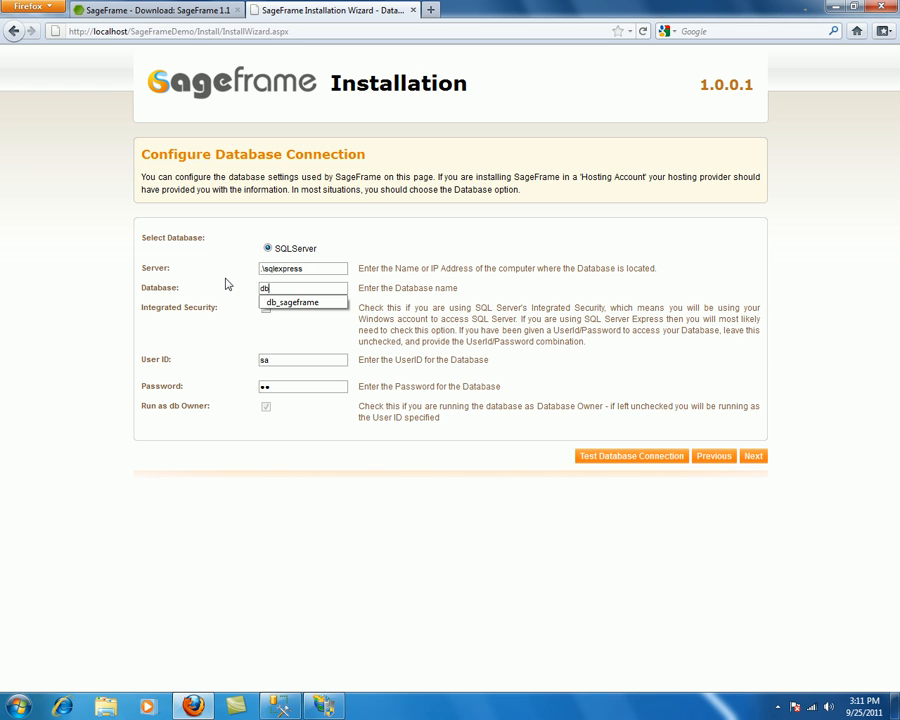
key("Down")
key("Return")
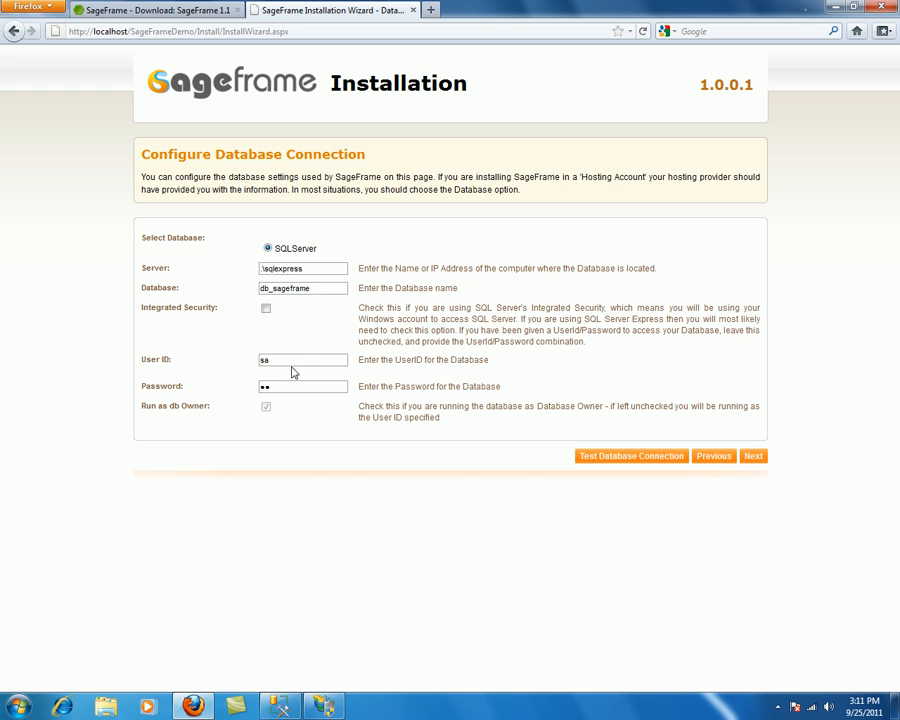
key("Tab")
key("Tab")
Step: Enter the SQL login's user ID and password, then test the database connection successfully
type("My")
key("Down")
key("Return")
key("Tab")
type("••••")
left_click(628, 459)
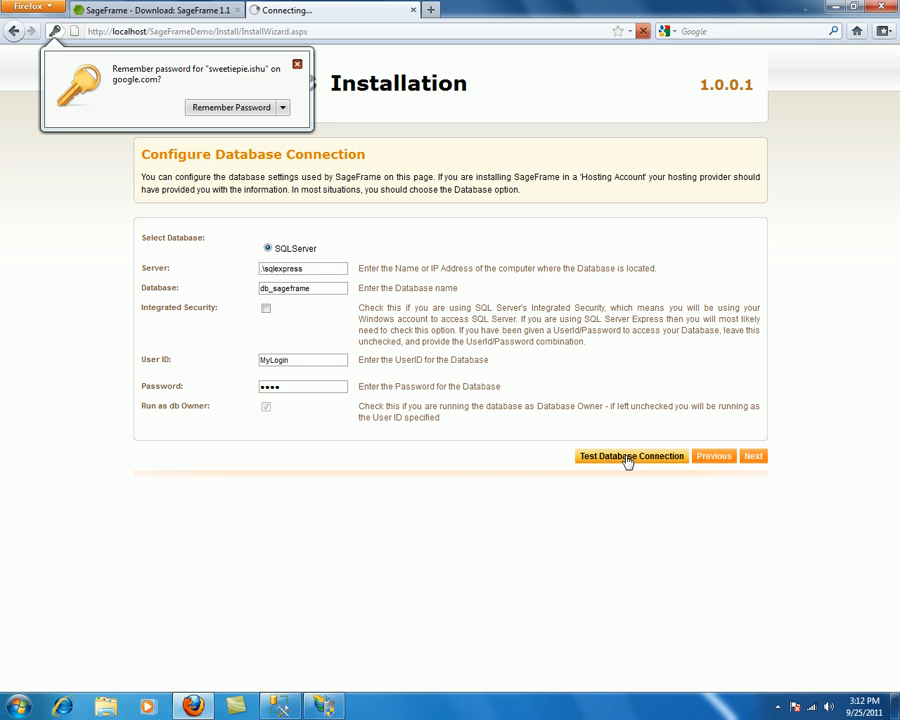
left_click(296, 67)
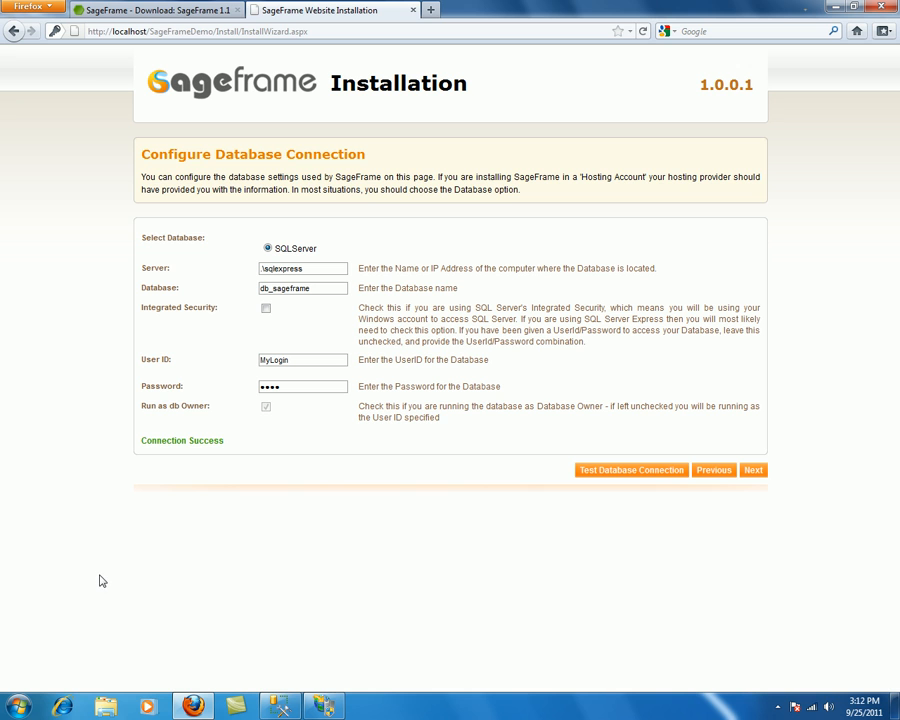
Step: Run the SageFrame database installation scripts and proceed to the Congratulations page
left_click(753, 471)
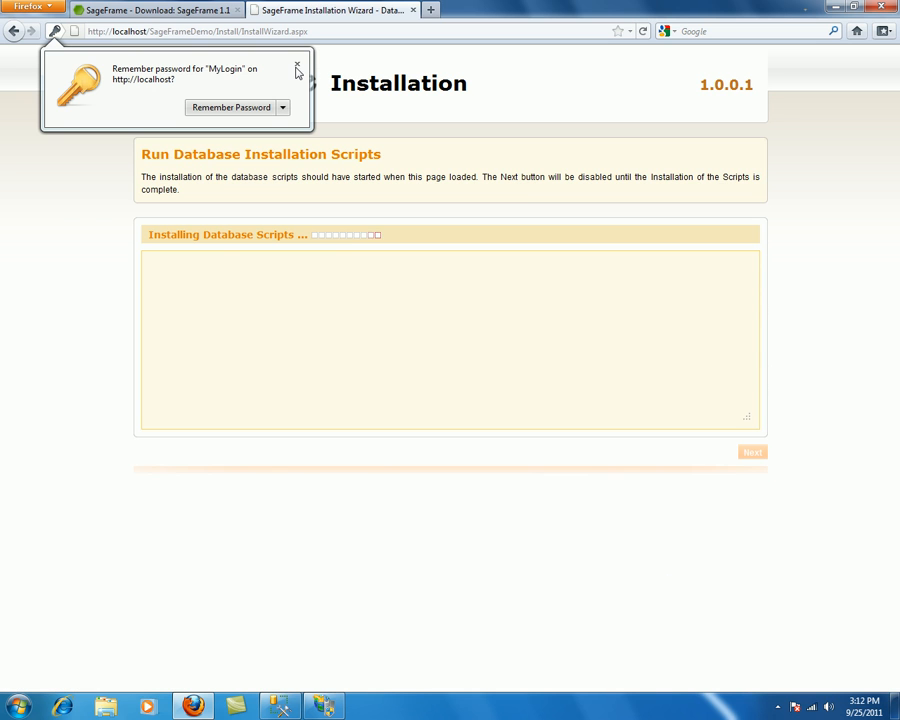
left_click(297, 65)
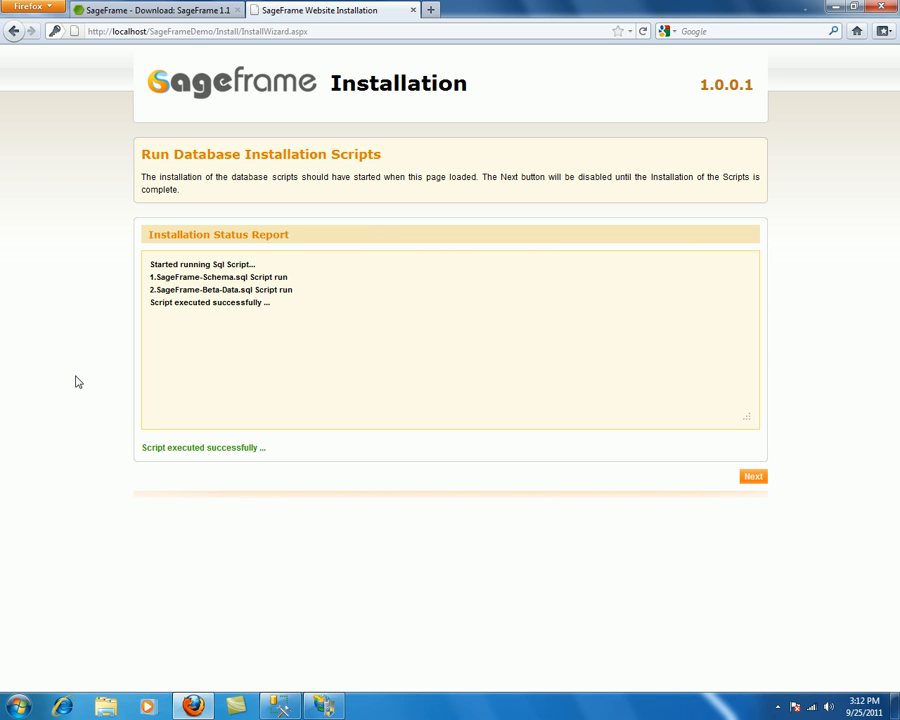
left_click(755, 478)
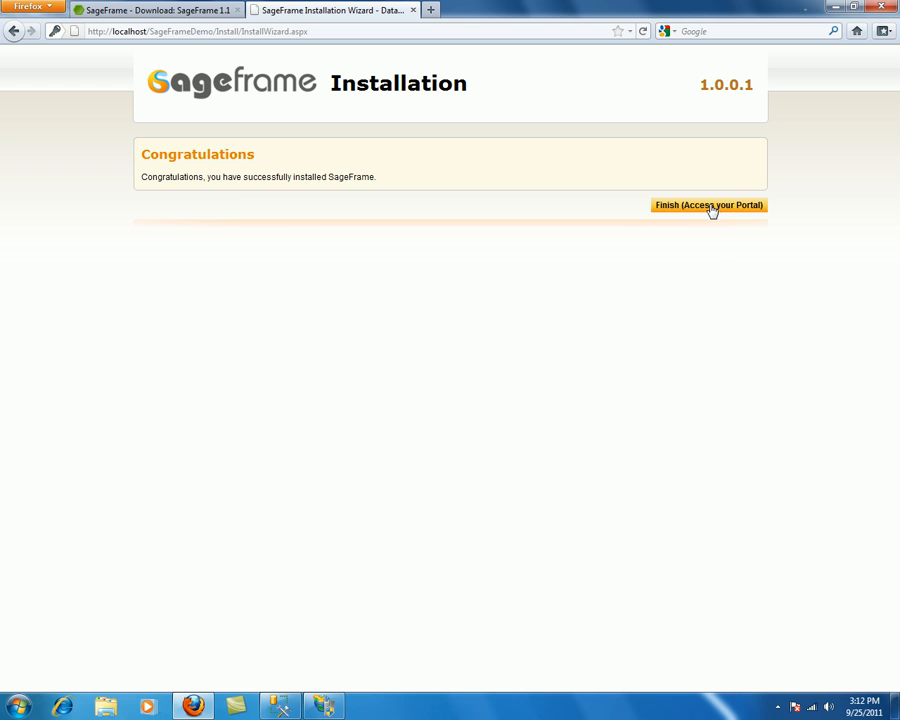
Step: Dismiss the Windows colour-scheme prompt and finish the wizard to open the SageFrame portal
left_click(617, 205)
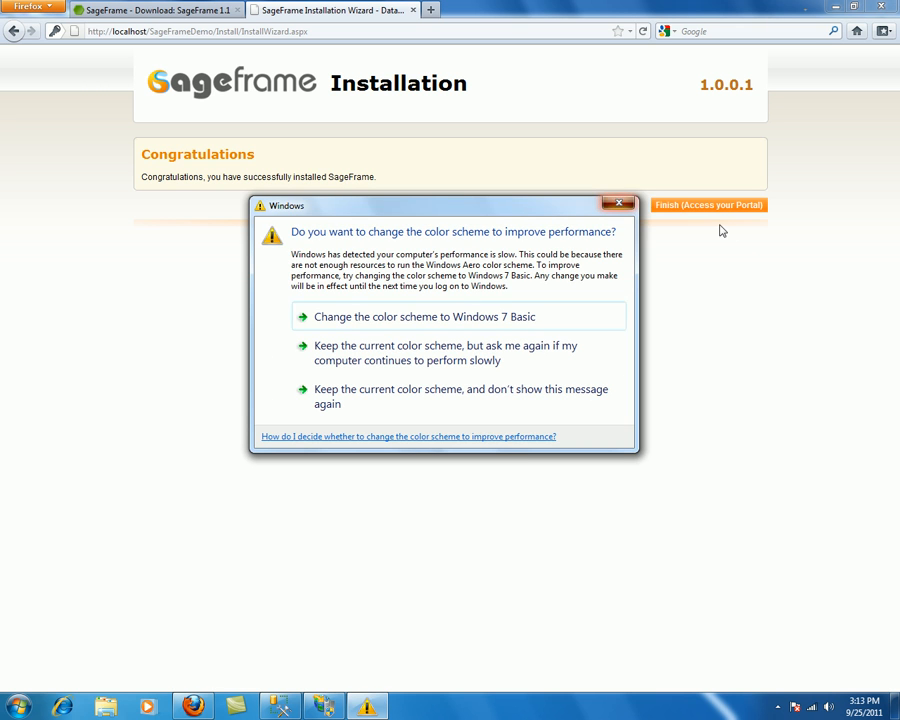
left_click(704, 210)
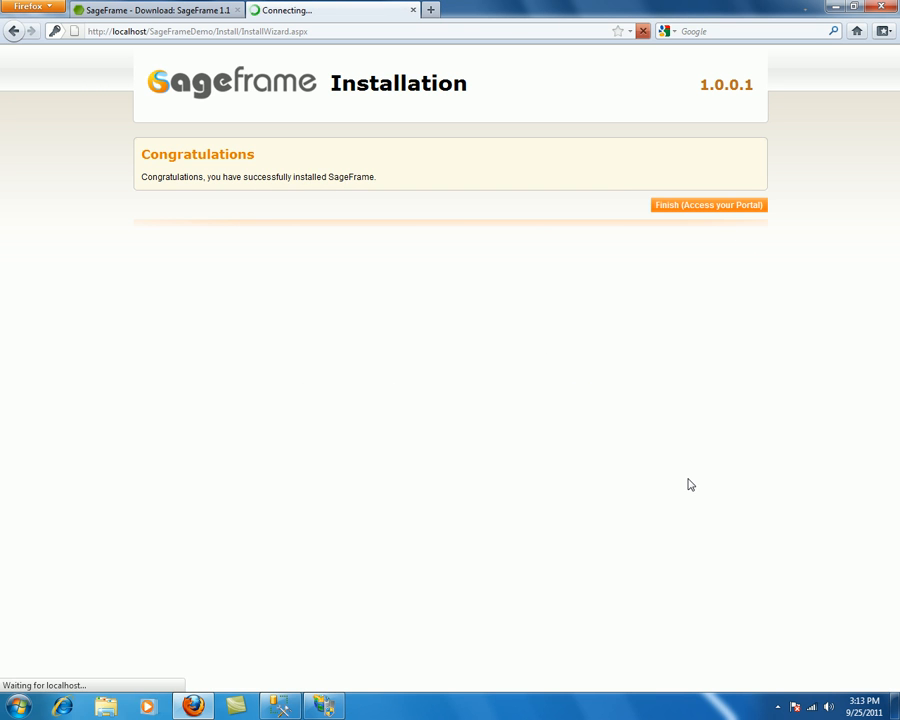